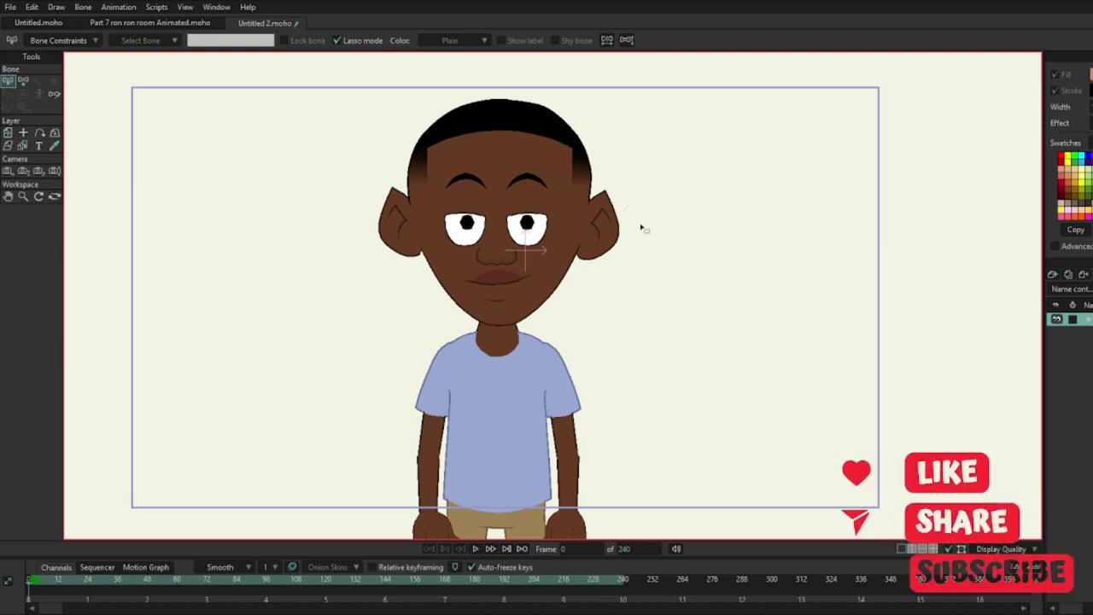
# - Take all the body-part layers out of the existing bone group and delete the emptied group
pyautogui.click(1087, 319)
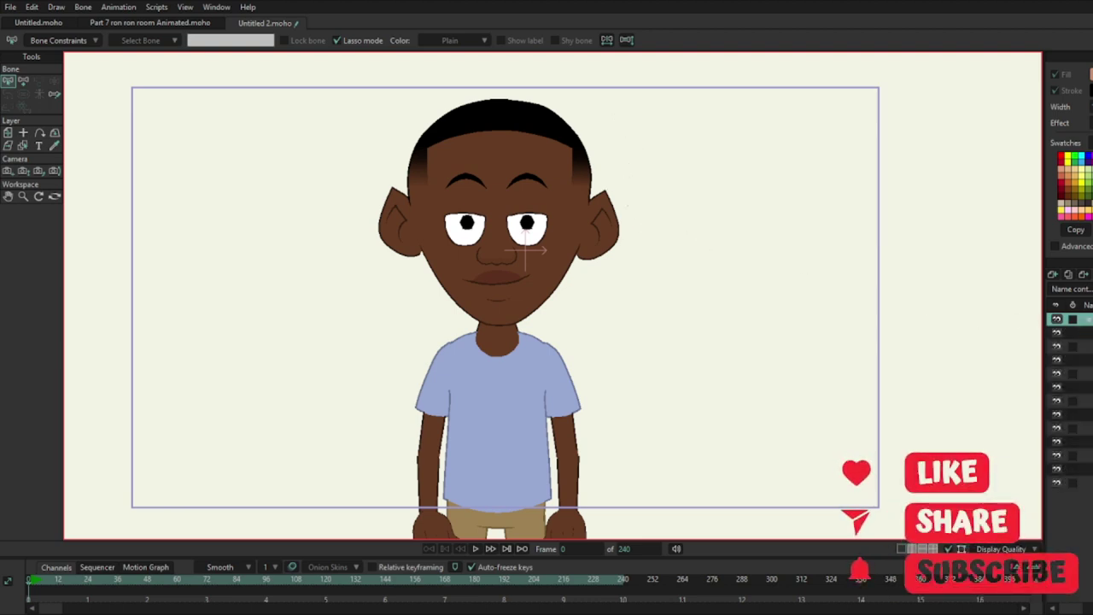
pyautogui.click(1078, 333)
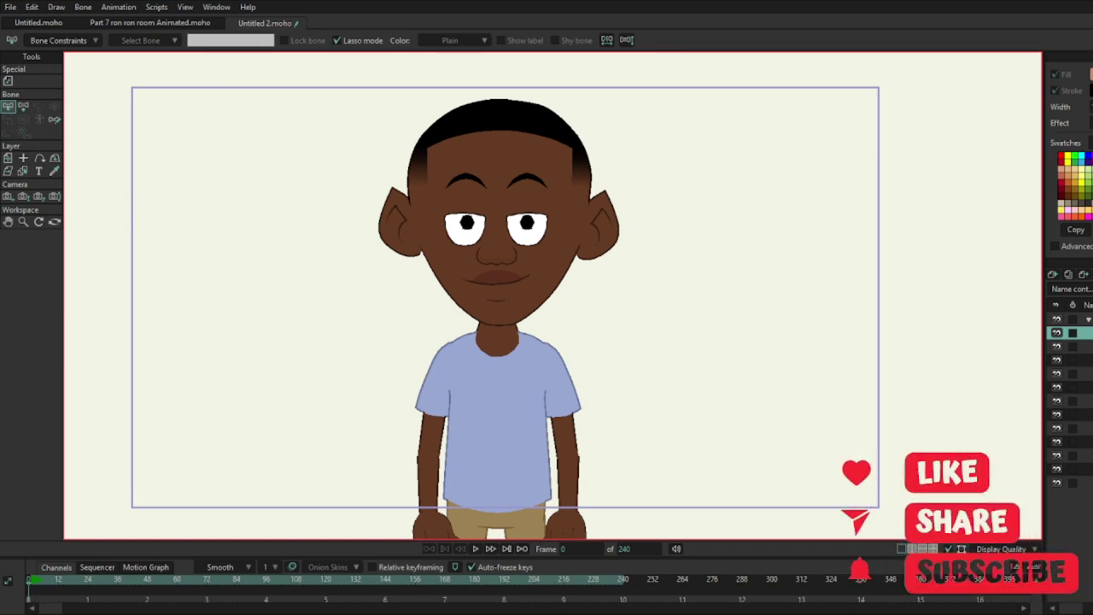
pyautogui.keyDown('shift'); pyautogui.click(1082, 483); pyautogui.keyUp('shift')
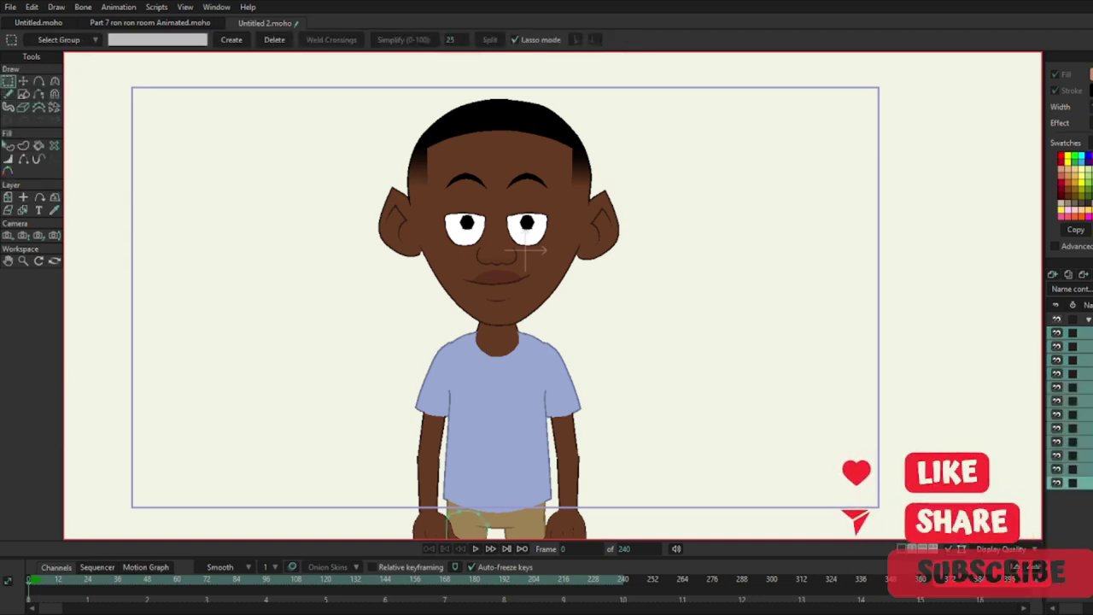
pyautogui.moveTo(1083, 333); pyautogui.dragTo(1082, 312)
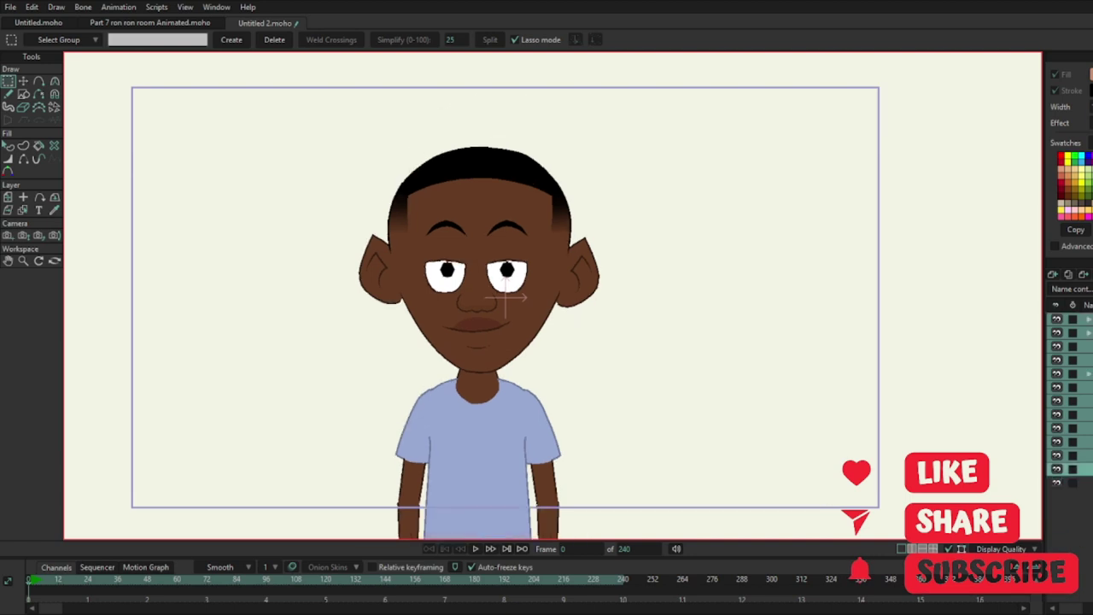
pyautogui.click(1089, 483)
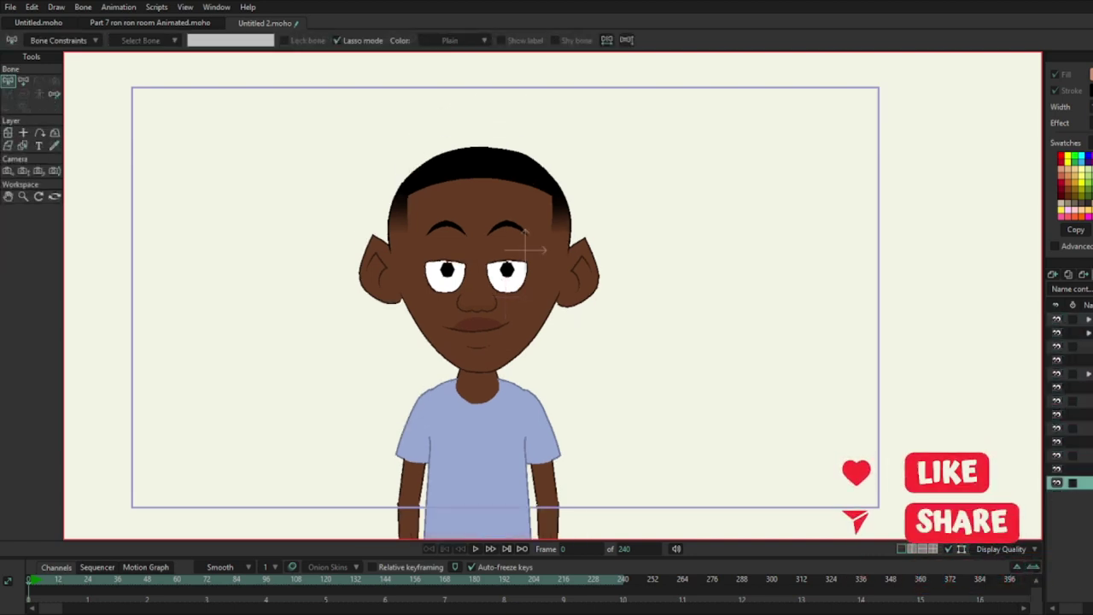
pyautogui.press('Delete')
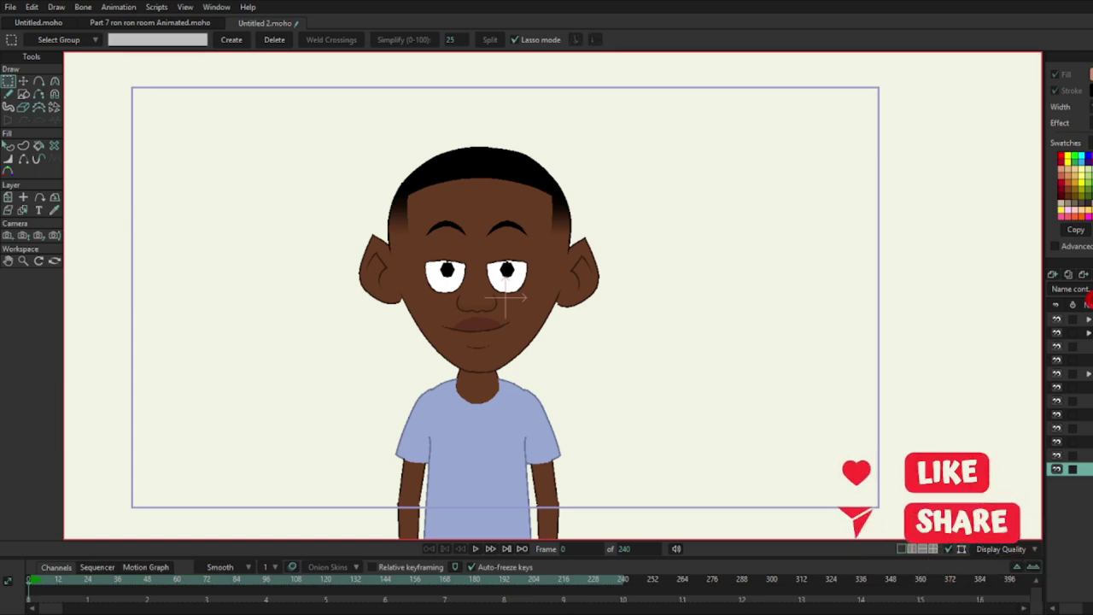
# - Create a new bone layer and place it at the very top of the layer stack, outside any group
pyautogui.click(1063, 343)
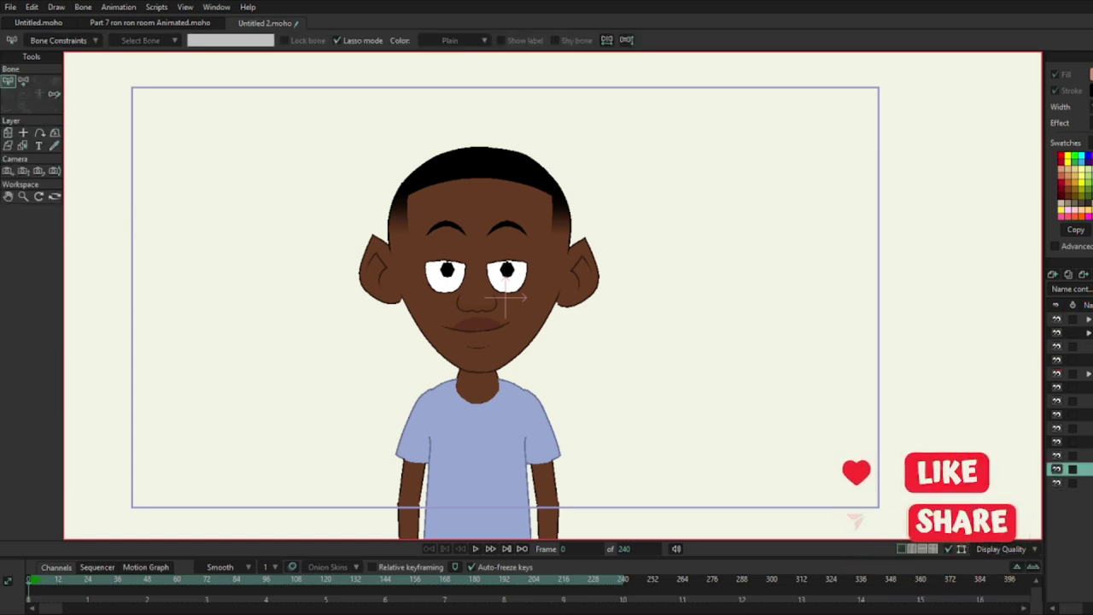
pyautogui.moveTo(1078, 469); pyautogui.dragTo(1077, 320)
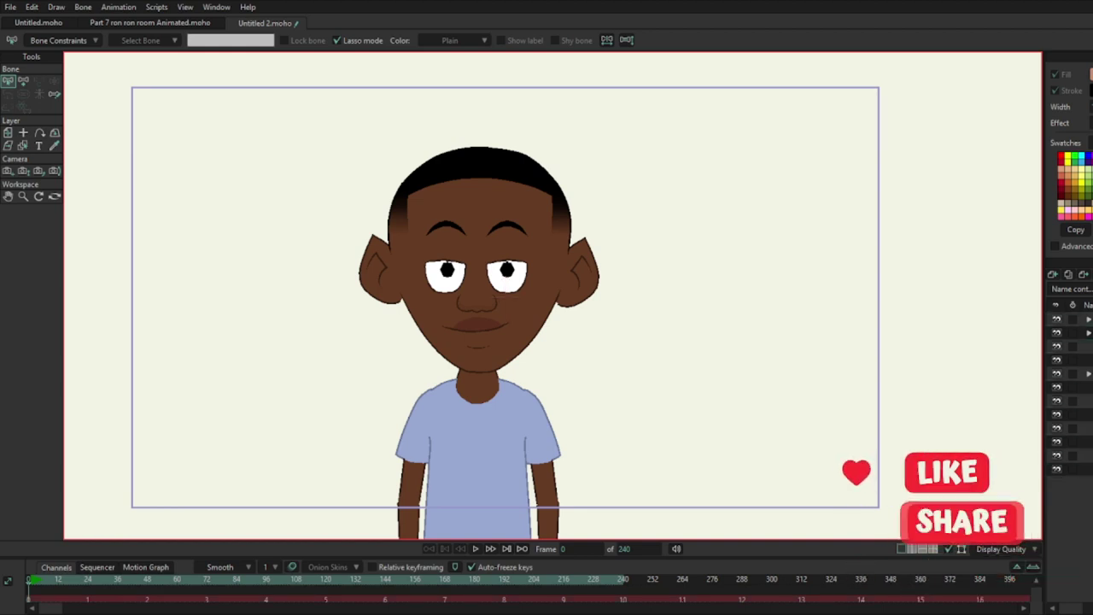
pyautogui.click(1087, 320)
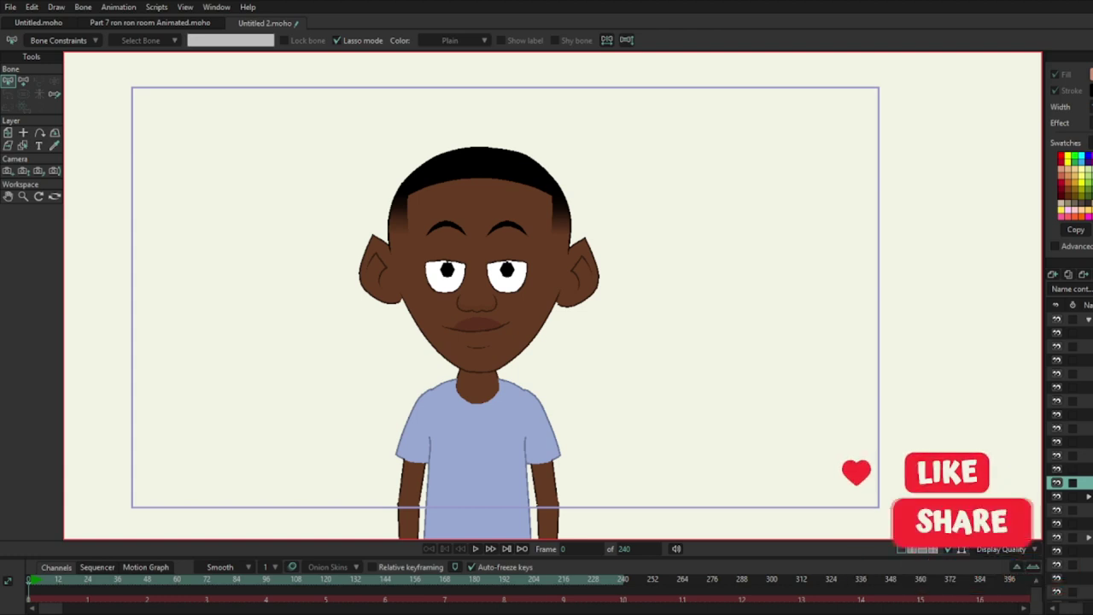
pyautogui.moveTo(1078, 483); pyautogui.dragTo(1078, 316)
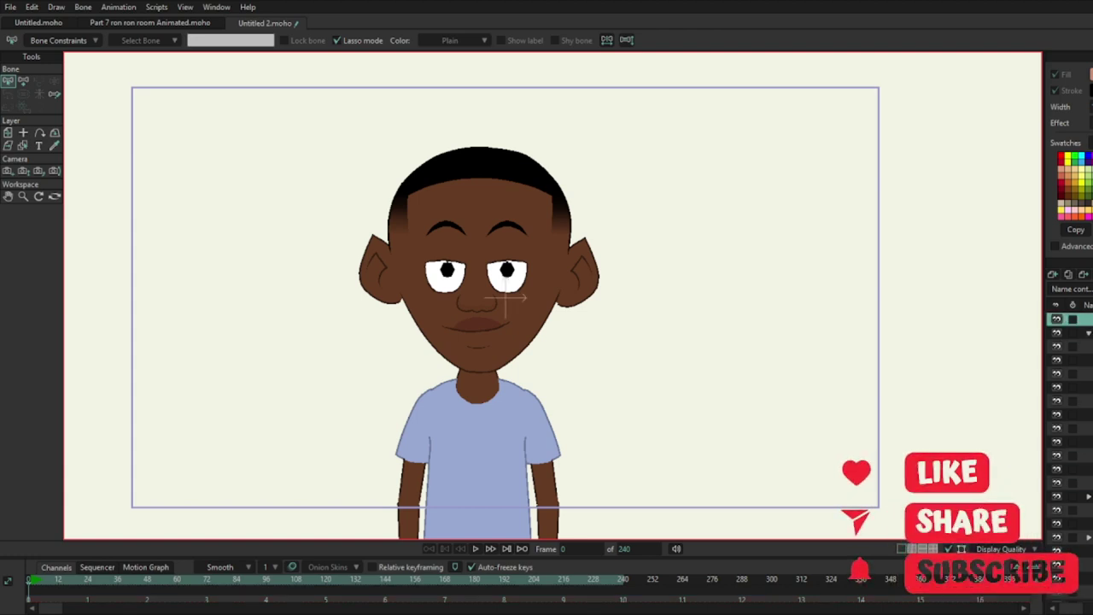
pyautogui.click(1088, 339)
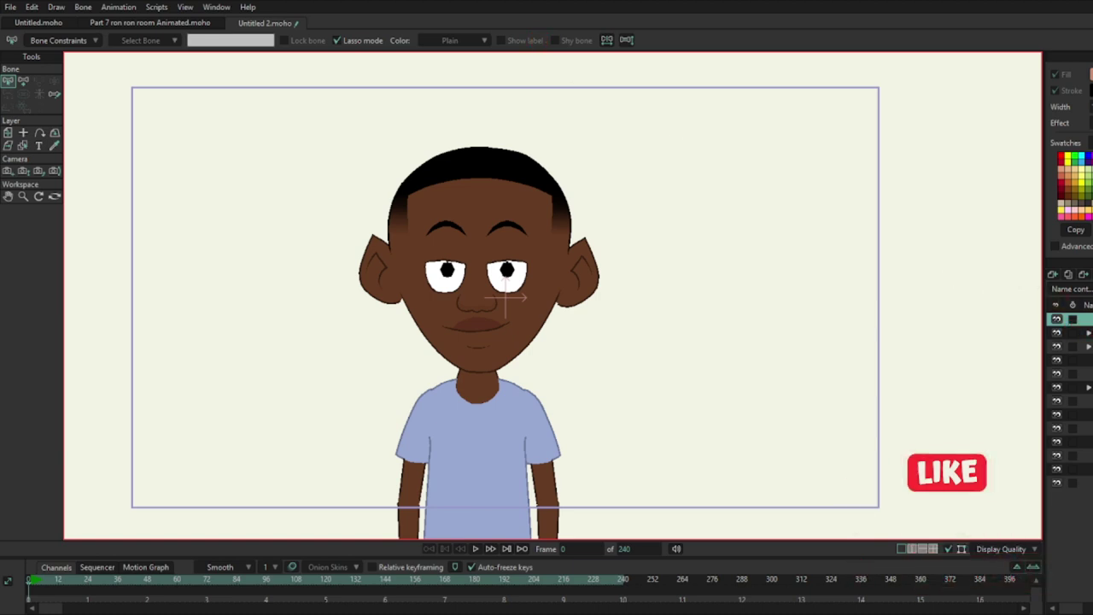
# - Nest all the body-part layers inside the new bone layer
pyautogui.click(1083, 332)
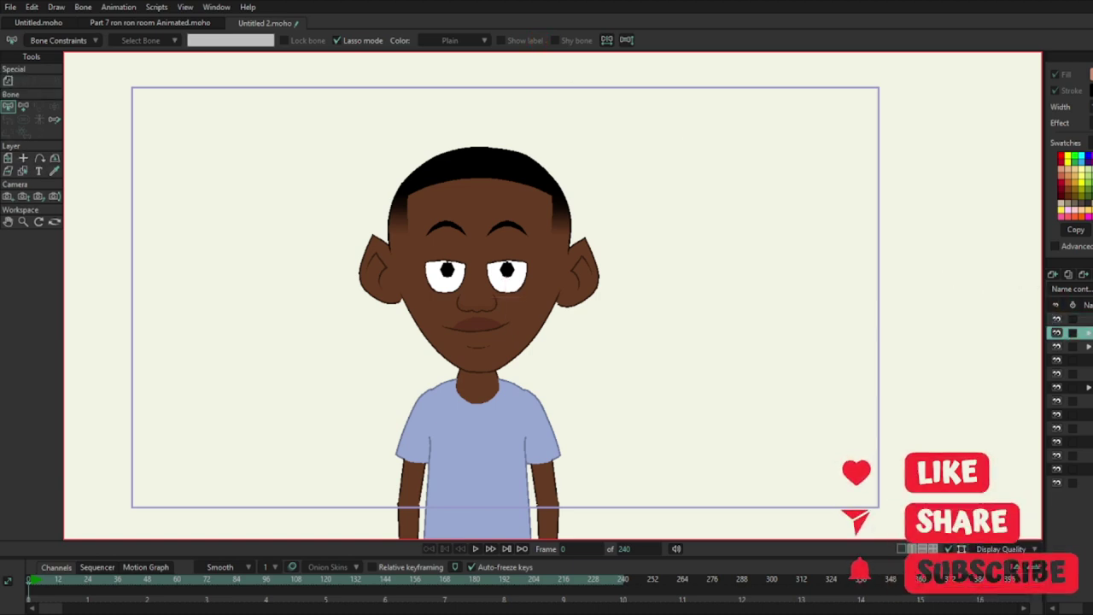
pyautogui.keyDown('shift'); pyautogui.click(1082, 482); pyautogui.keyUp('shift')
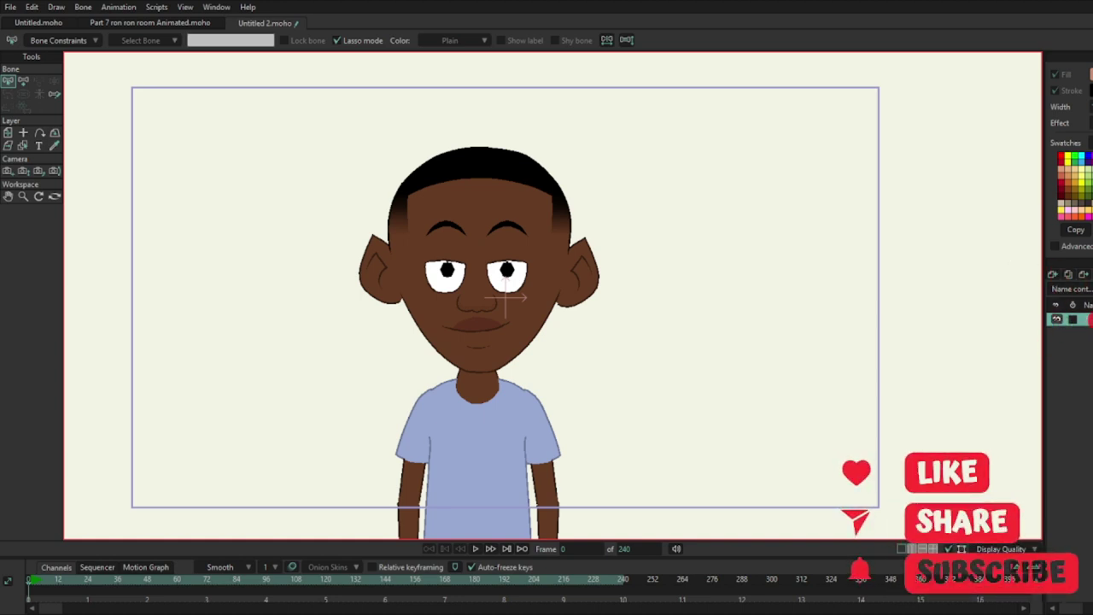
pyautogui.click(1090, 320)
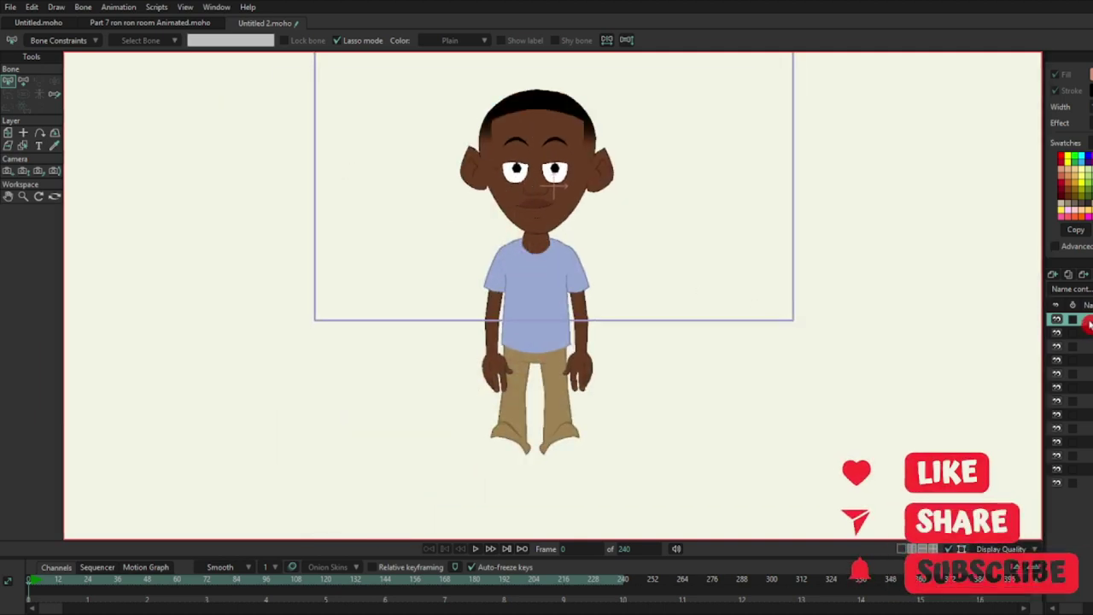
pyautogui.click(1089, 323)
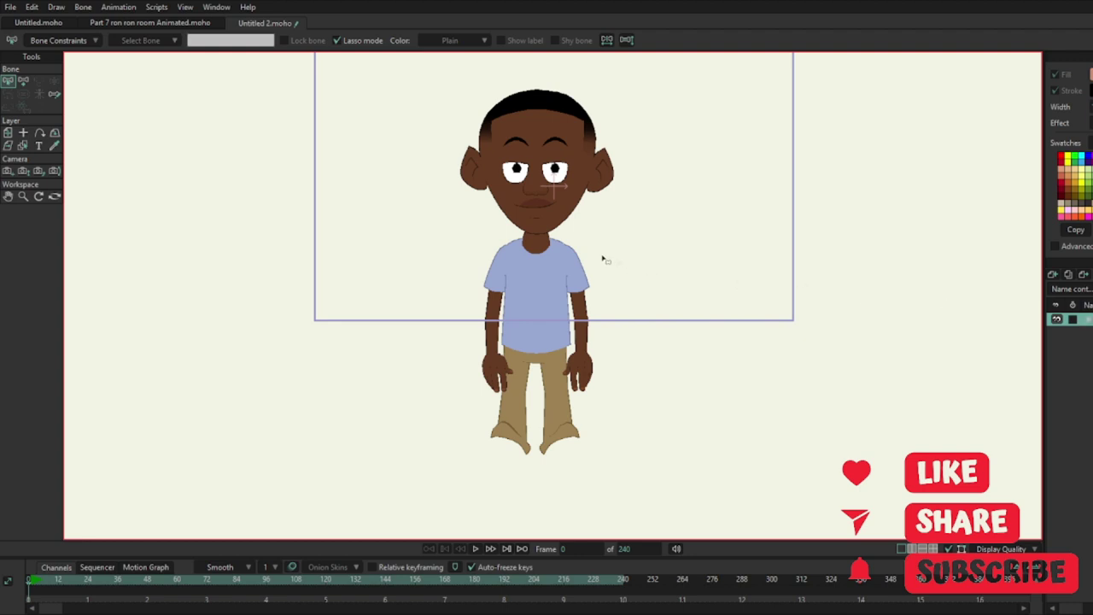
# - Draw a four-bone chain with the Add Bone tool from the hips up through the torso, neck and head
pyautogui.click(22, 82)
pyautogui.scroll(3, 547, 270)
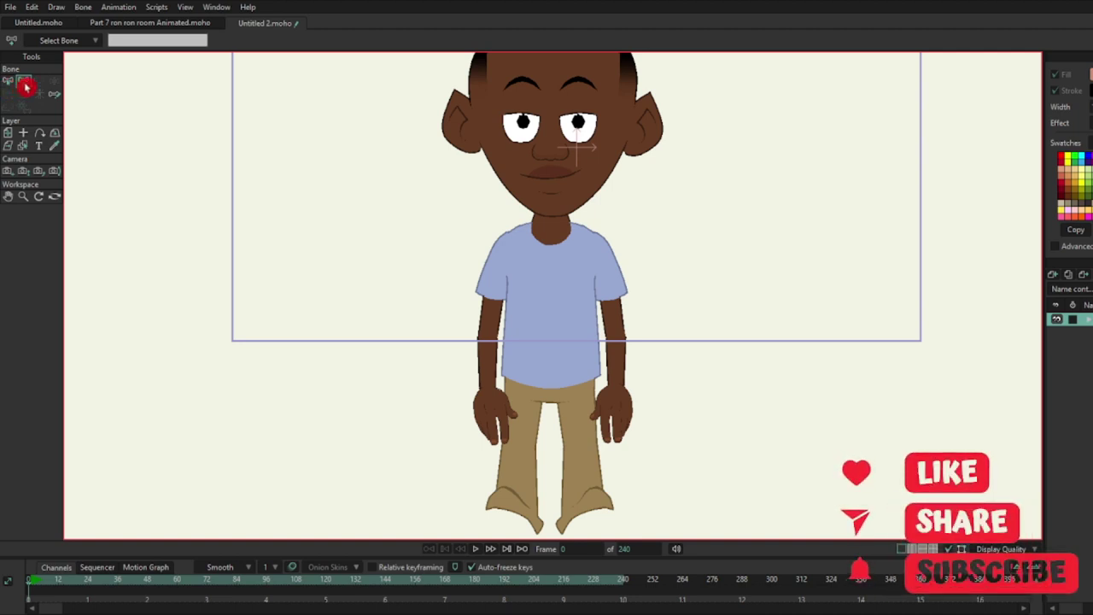
pyautogui.moveTo(550, 398); pyautogui.dragTo(550, 79)
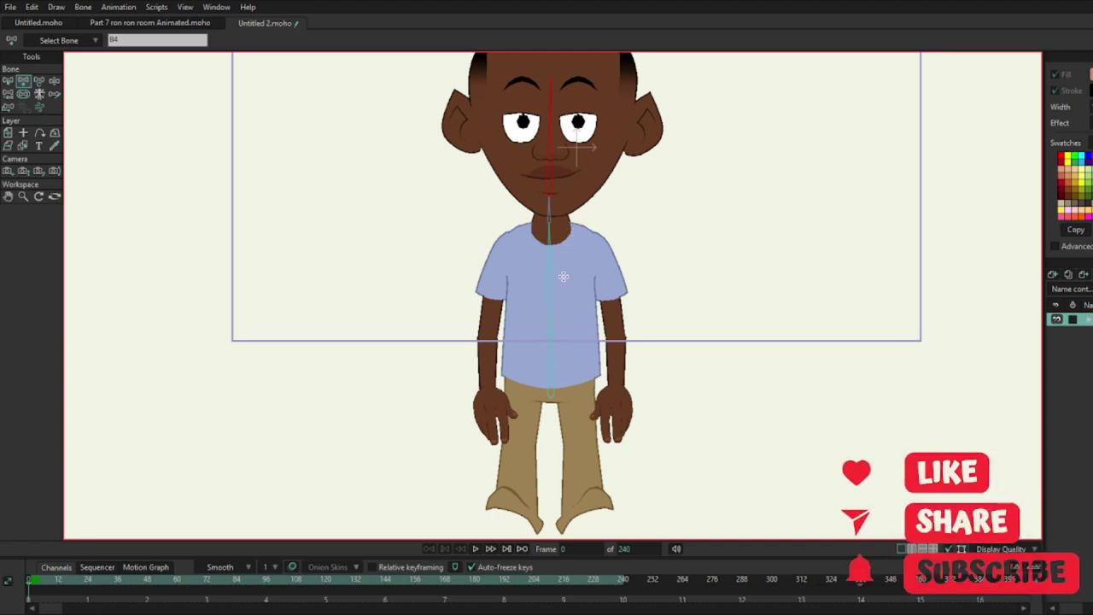
# - Add four-bone chains from the neck base down both arms to the hands and three-bone chains down both legs to the feet
pyautogui.moveTo(551, 230); pyautogui.dragTo(619, 434)
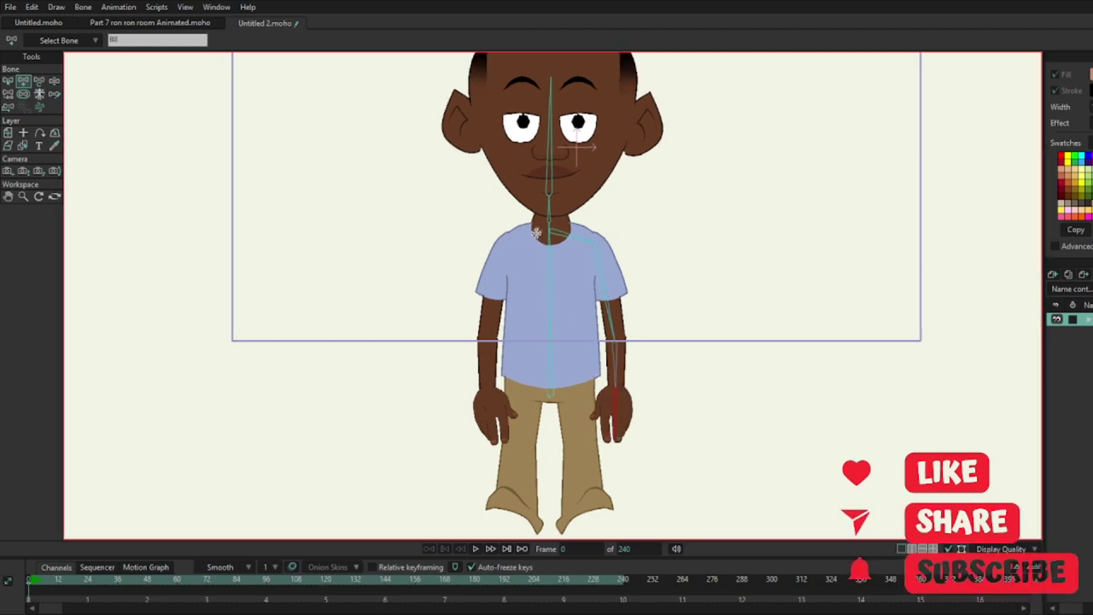
pyautogui.moveTo(547, 228); pyautogui.dragTo(489, 437)
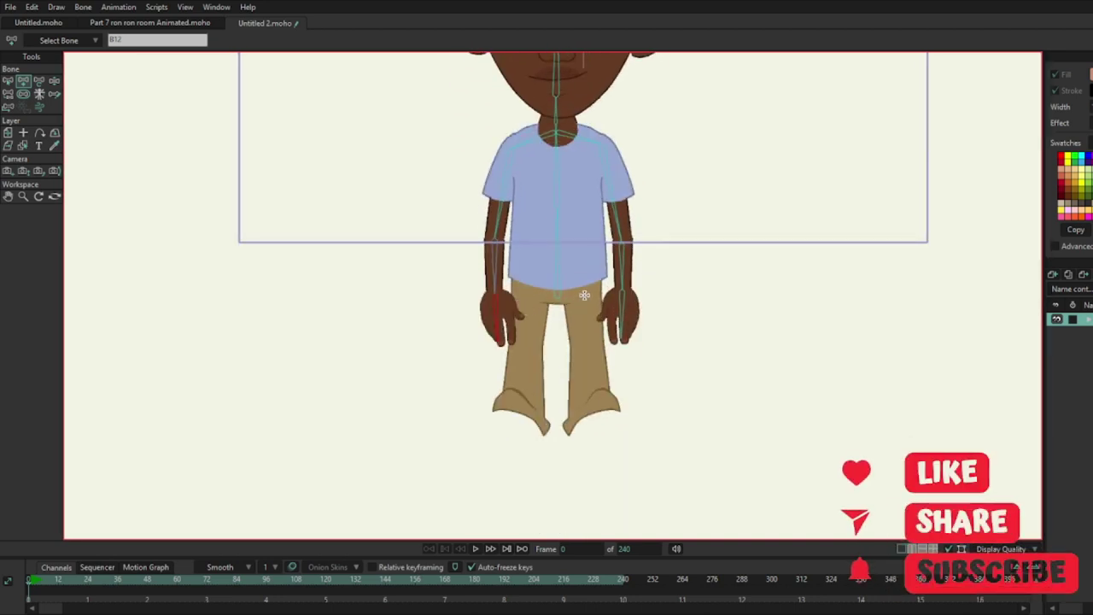
pyautogui.moveTo(588, 354)
pyautogui.mouseDown()
pyautogui.moveTo(584, 403)
pyautogui.moveTo(644, 440)
pyautogui.mouseUp()
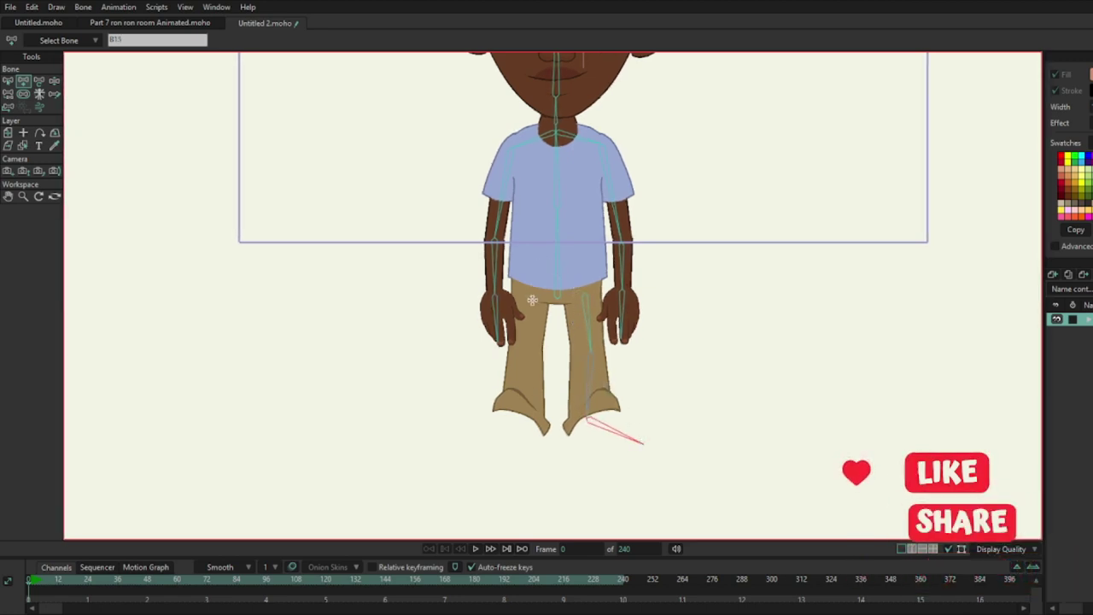
pyautogui.moveTo(520, 298); pyautogui.dragTo(510, 413)
pyautogui.moveTo(520, 426); pyautogui.dragTo(468, 437)
pyautogui.scroll(-2, 614, 359)
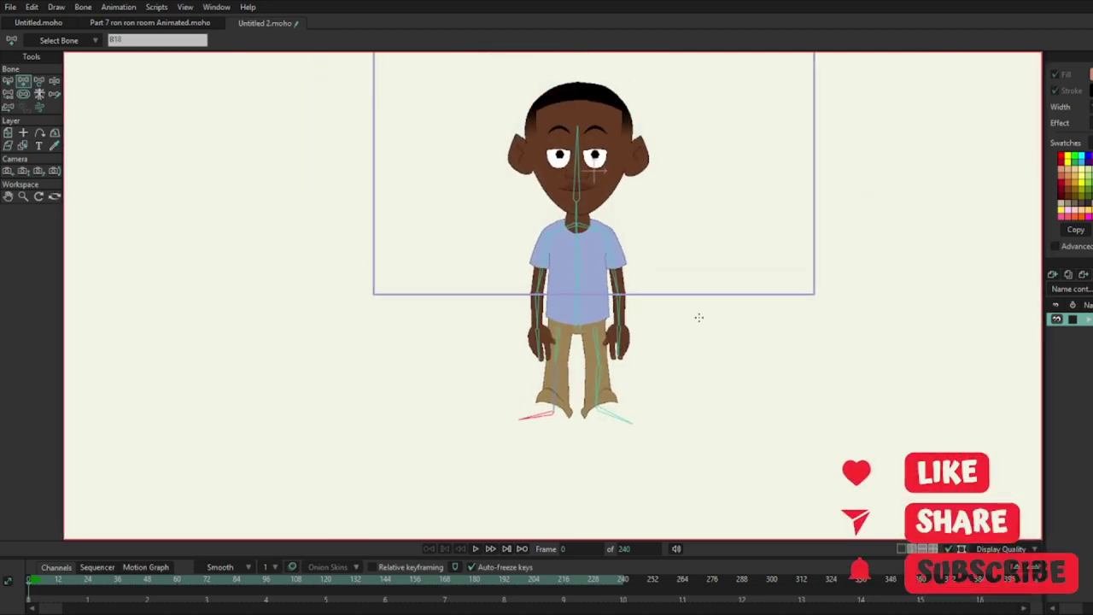
# - Expand the bone layer and hide every body-part layer inside it to view the skeleton alone
pyautogui.click(1086, 321)
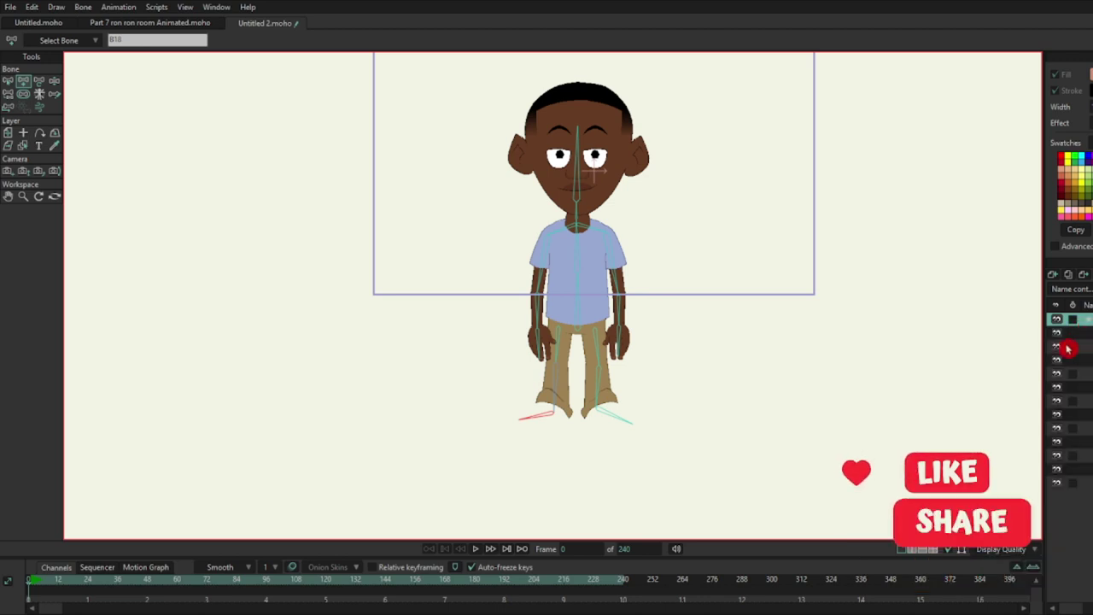
pyautogui.click(1056, 333)
pyautogui.click(1056, 348)
pyautogui.click(1057, 359)
pyautogui.click(1057, 373)
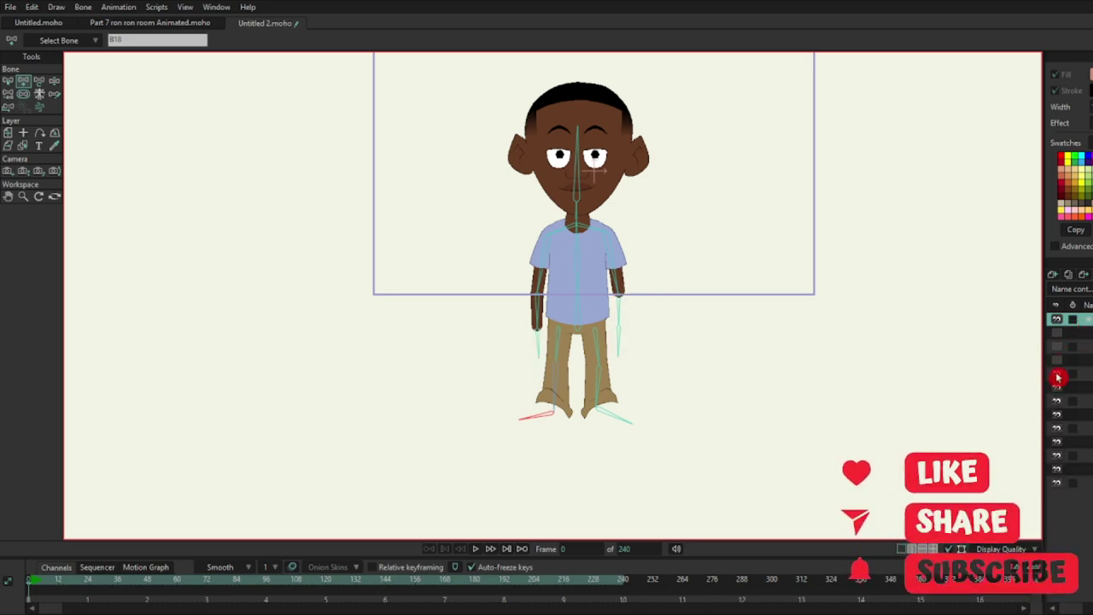
pyautogui.click(1057, 387)
pyautogui.click(1057, 400)
pyautogui.click(1057, 414)
pyautogui.click(1057, 428)
pyautogui.click(1057, 442)
pyautogui.click(1057, 455)
pyautogui.click(1057, 455)
pyautogui.click(1056, 469)
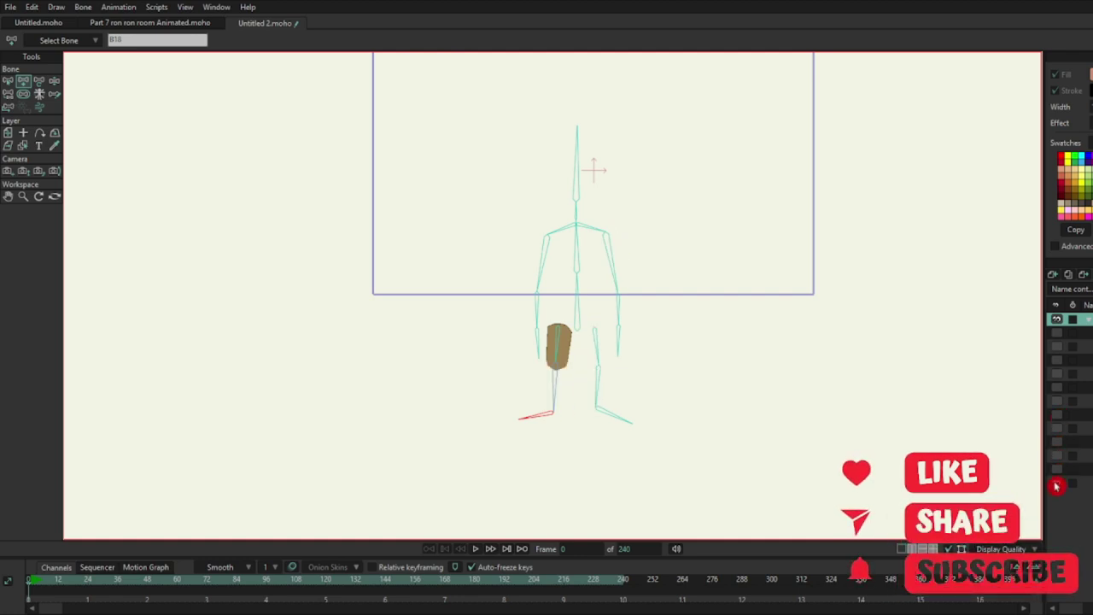
pyautogui.click(1056, 482)
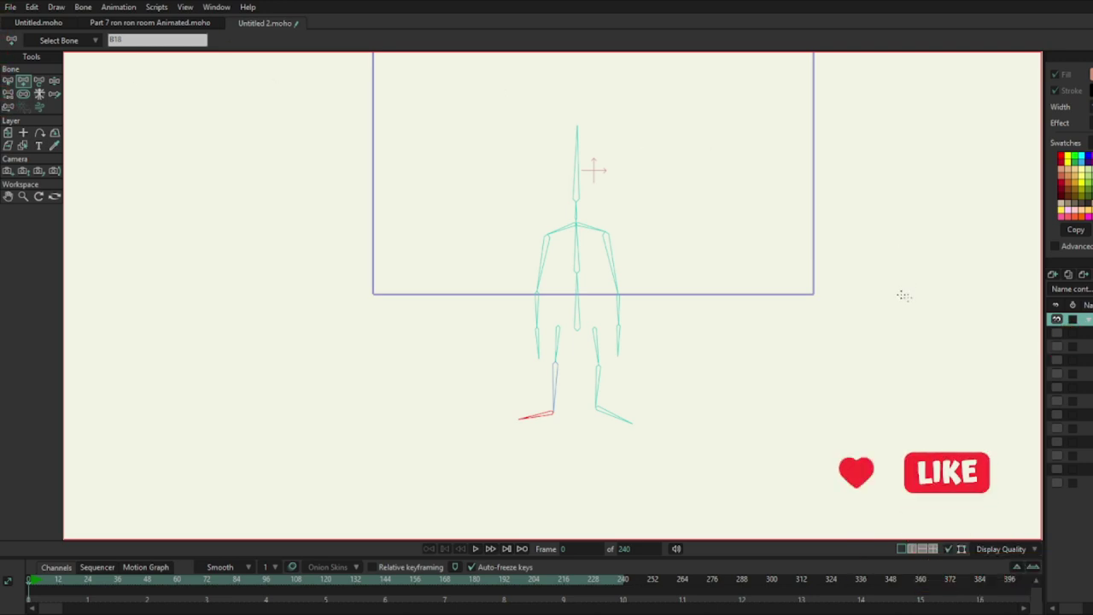
# - Make all the hidden body-part layers inside the bone layer visible again
pyautogui.click(1058, 334)
pyautogui.click(1058, 346)
pyautogui.click(1058, 360)
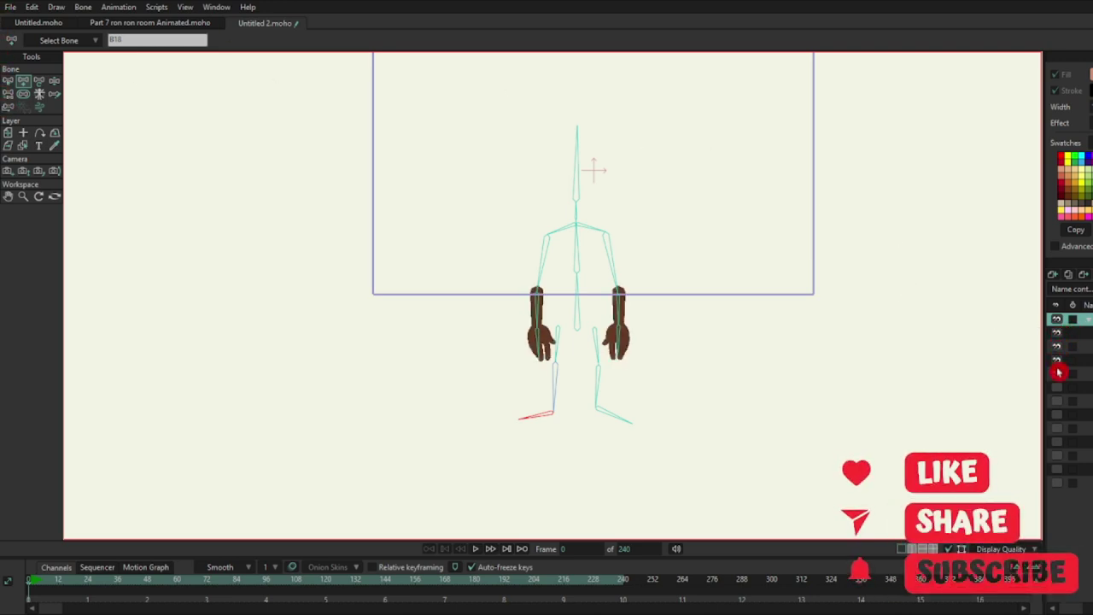
pyautogui.click(1057, 373)
pyautogui.click(1057, 387)
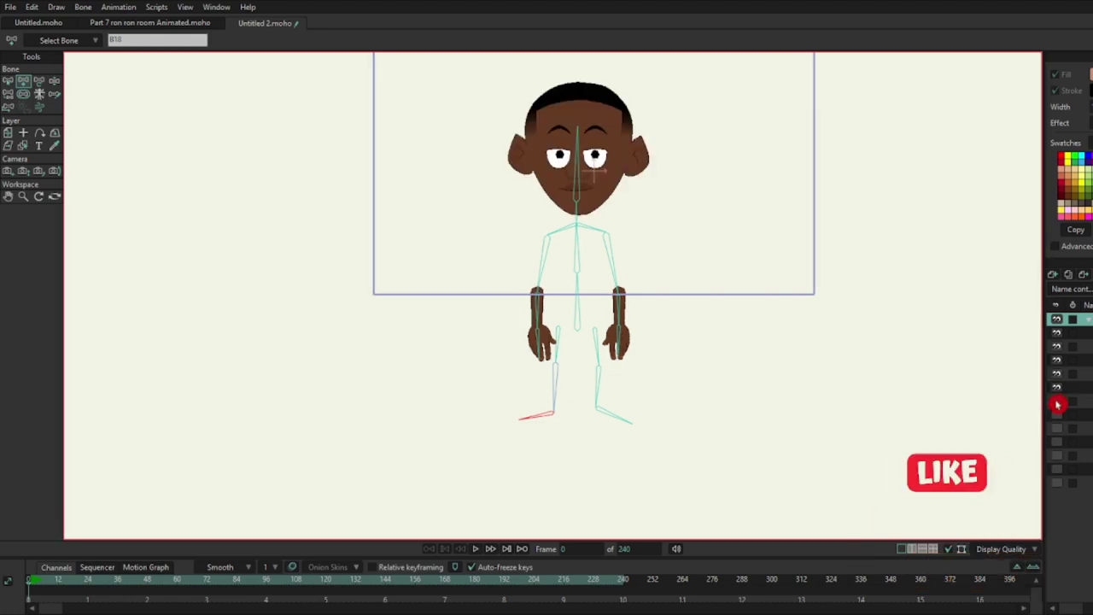
pyautogui.click(1058, 400)
pyautogui.click(1058, 415)
pyautogui.click(1058, 428)
pyautogui.click(1058, 441)
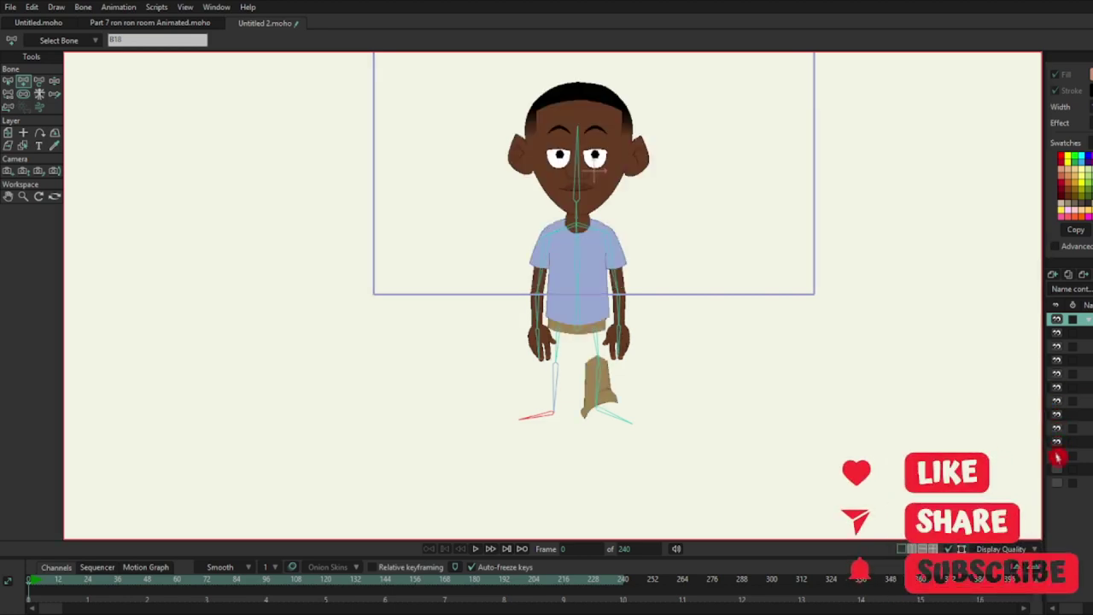
pyautogui.click(1058, 455)
pyautogui.click(1057, 469)
pyautogui.click(1058, 483)
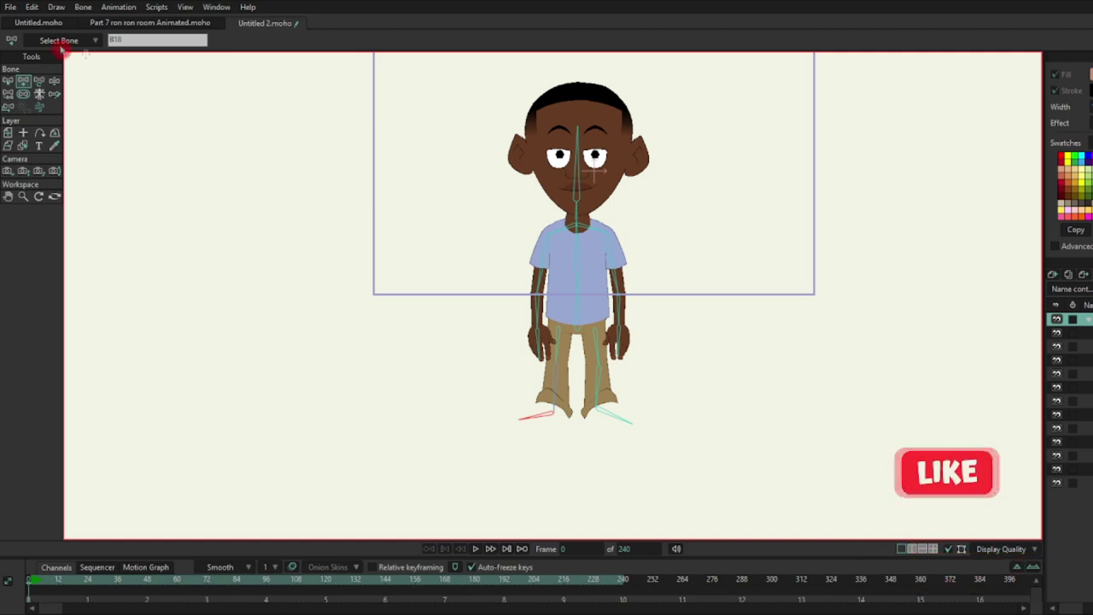
# - Reparent the shoulder bone on the figure's left-hand side of the drawing to the upper torso bone
pyautogui.click(11, 83)
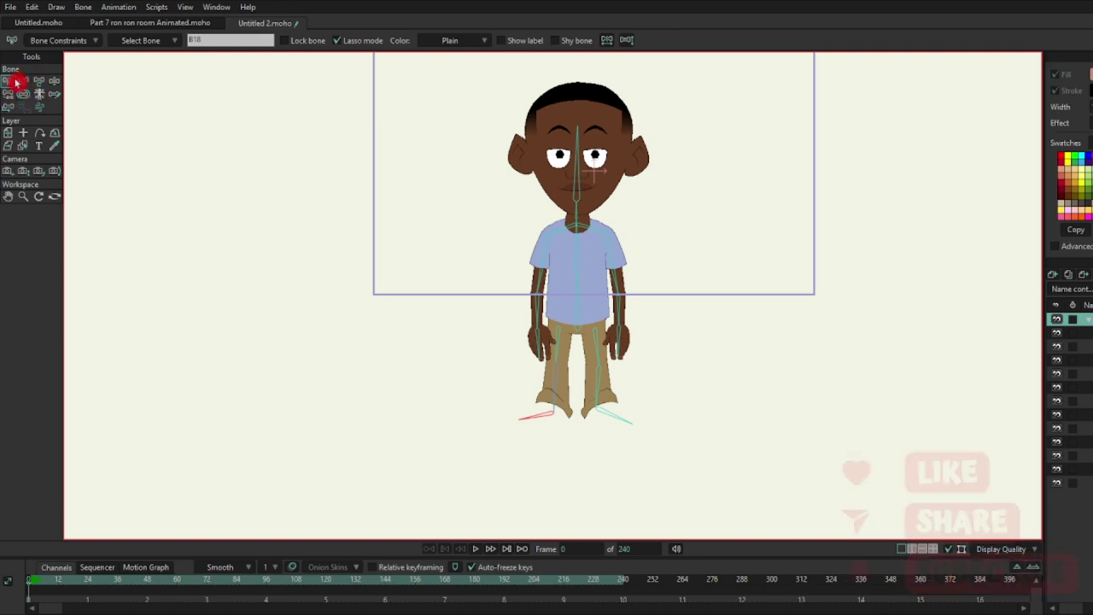
pyautogui.scroll(4, 534, 230)
pyautogui.click(618, 226)
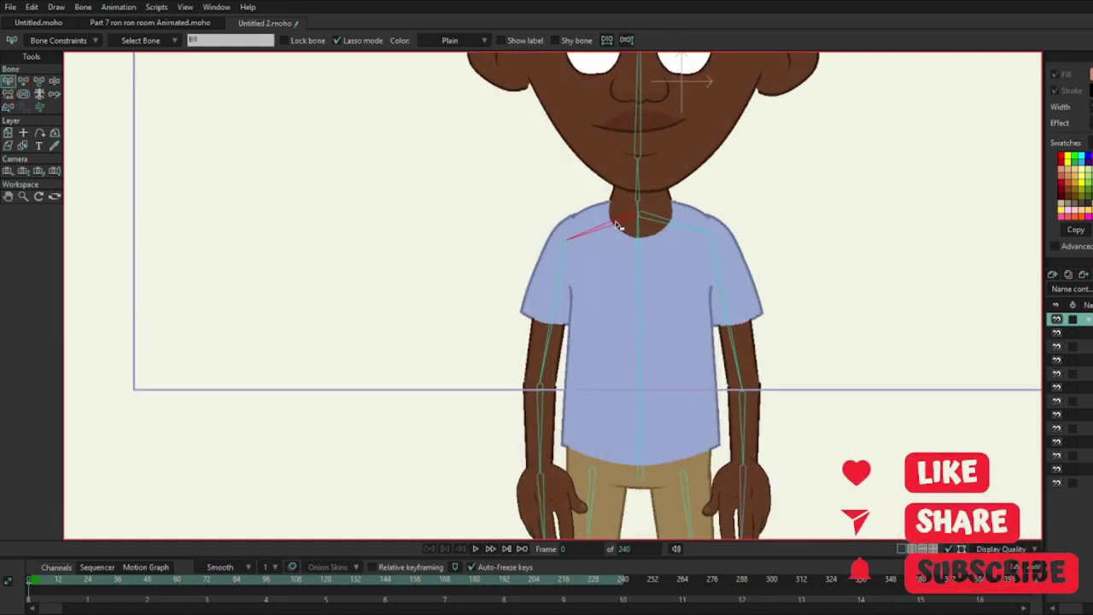
pyautogui.click(8, 94)
pyautogui.scroll(-4, 538, 239)
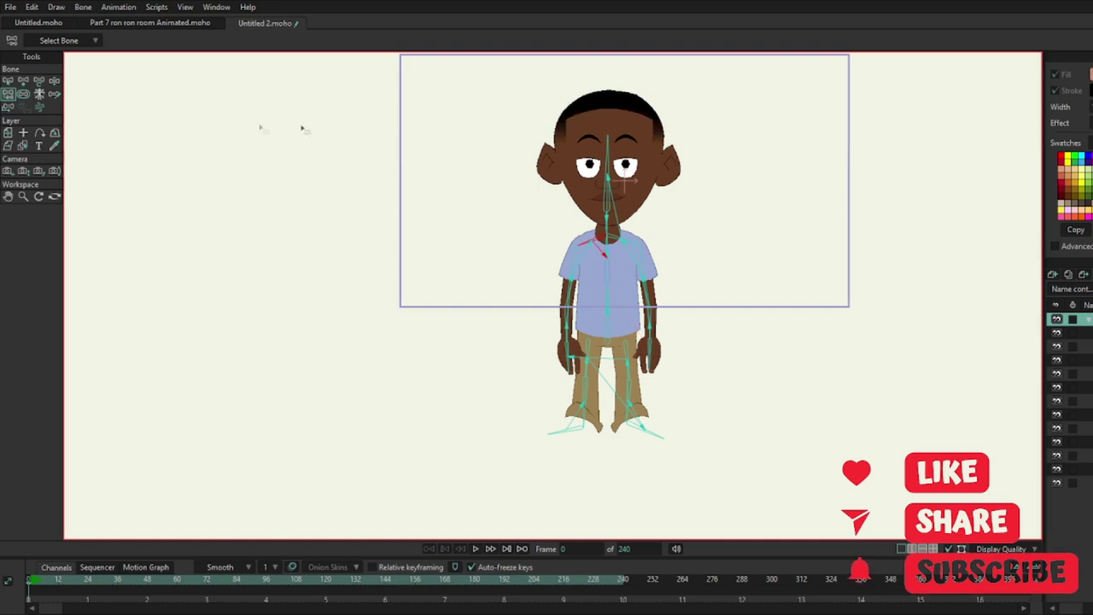
# - Reparent the shoulder bone on the figure's right-hand side of the drawing to the upper torso bone
pyautogui.click(8, 79)
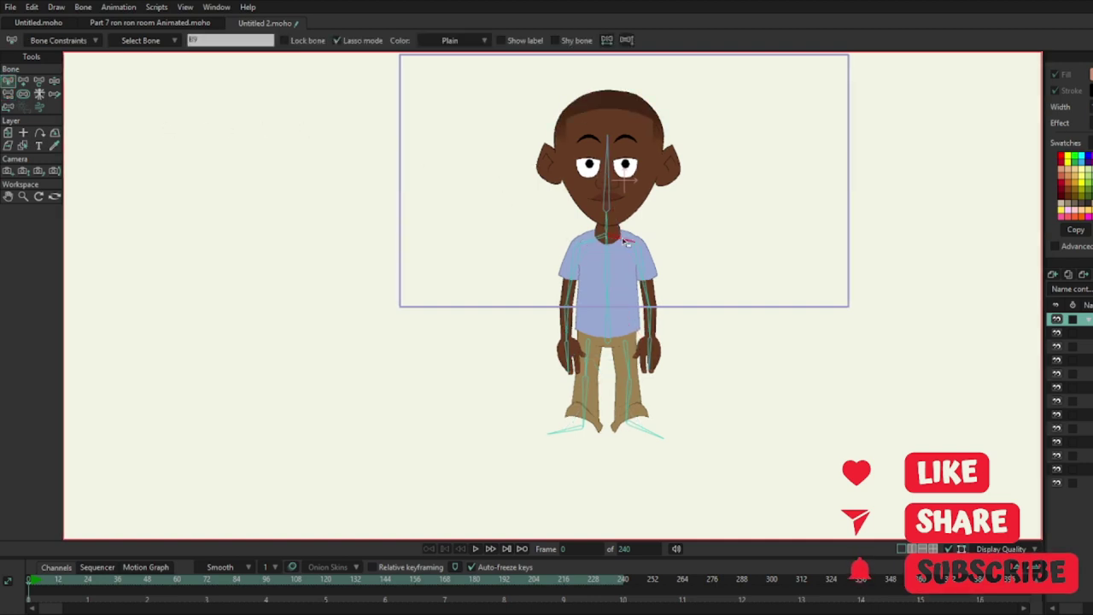
pyautogui.click(15, 97)
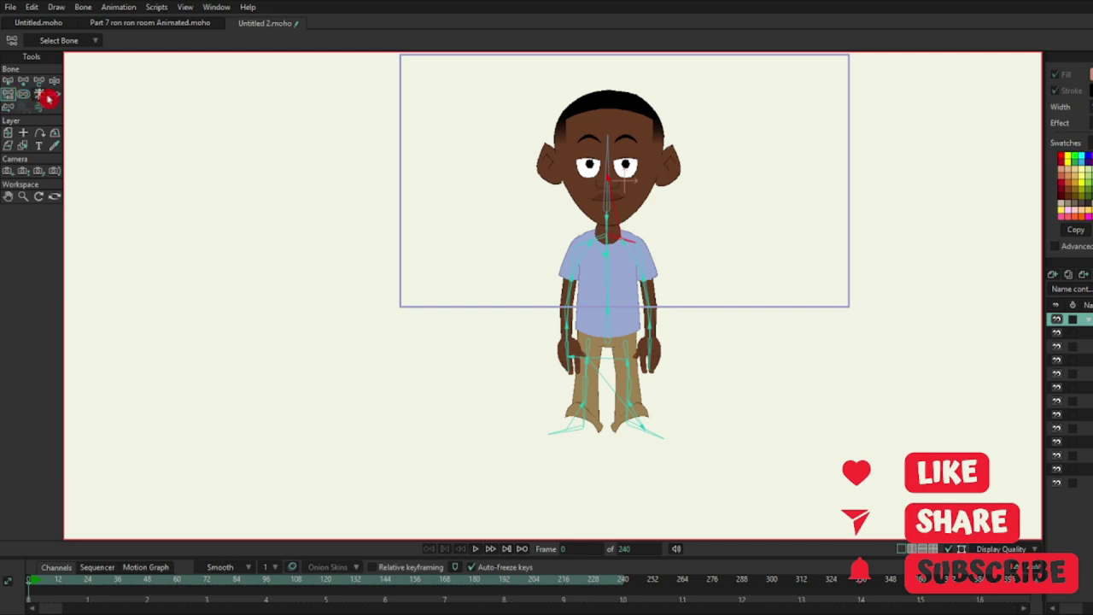
pyautogui.click(39, 94)
pyautogui.click(605, 272)
# - Reparent the thigh bone on the figure's left-hand side of the drawing to the lower torso bone
pyautogui.click(13, 83)
pyautogui.click(589, 350)
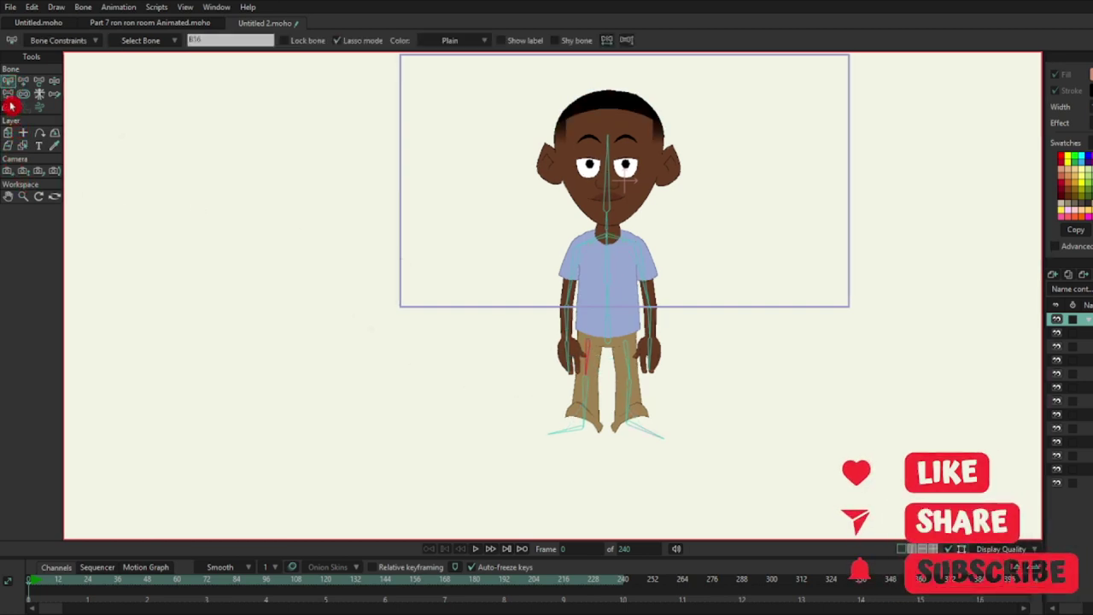
pyautogui.click(11, 105)
pyautogui.click(609, 335)
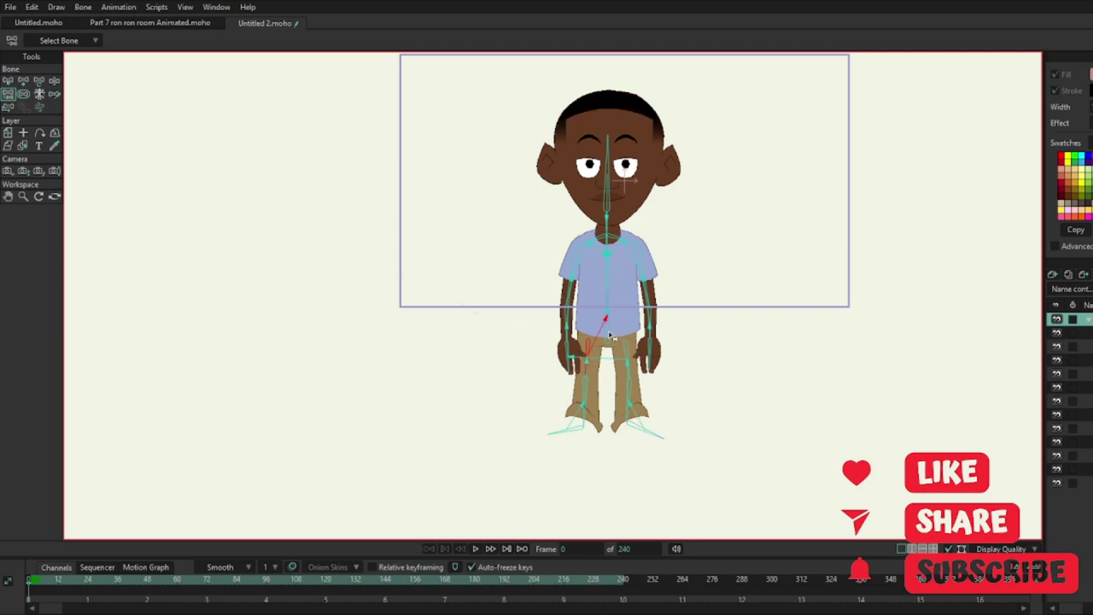
# - Reparent the thigh bone on the figure's right-hand side of the drawing to the lower torso bone and inspect the hierarchy arrows
pyautogui.click(6, 82)
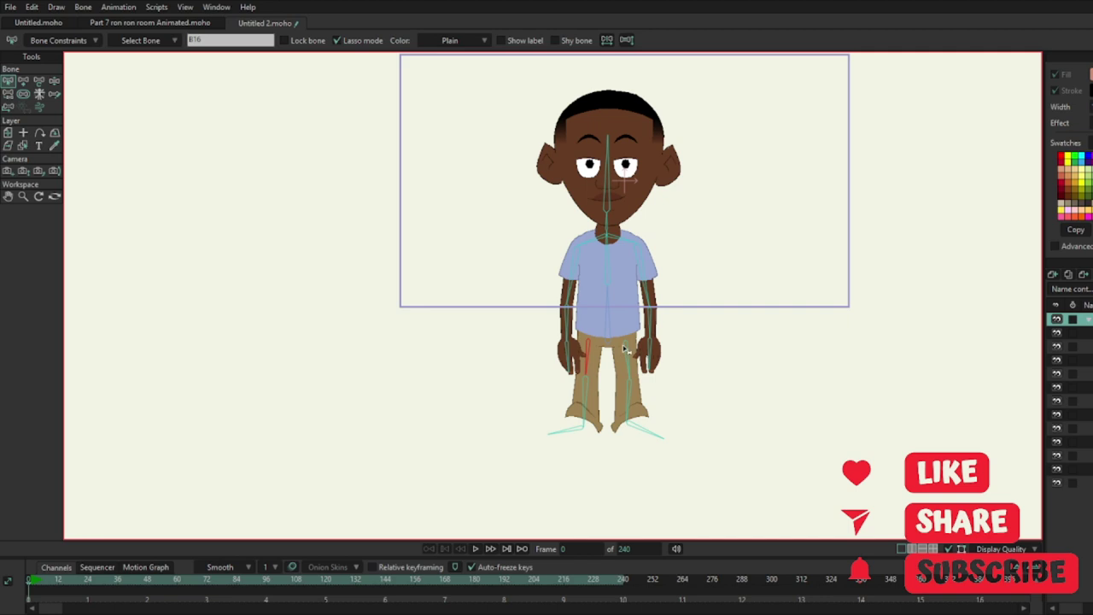
pyautogui.click(11, 107)
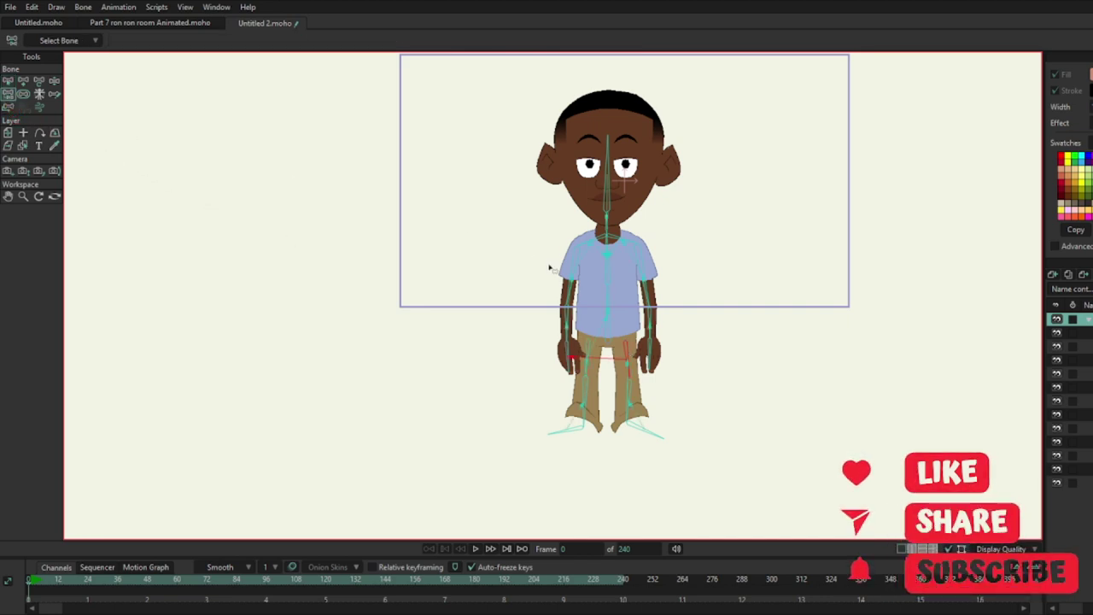
pyautogui.click(605, 308)
pyautogui.scroll(3, 679, 337)
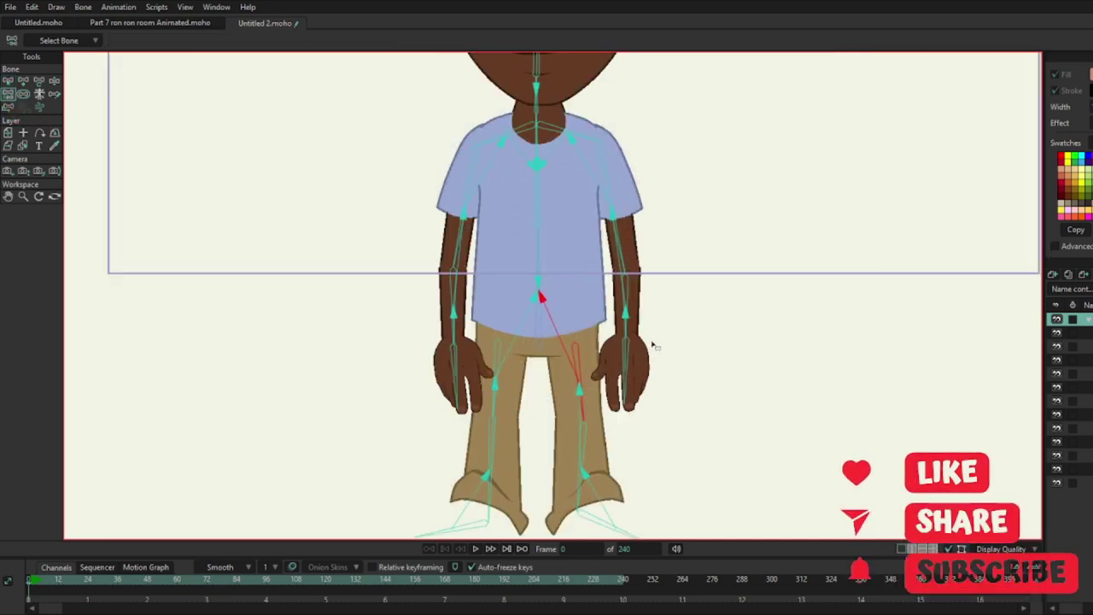
pyautogui.moveTo(654, 344); pyautogui.dragTo(651, 308)
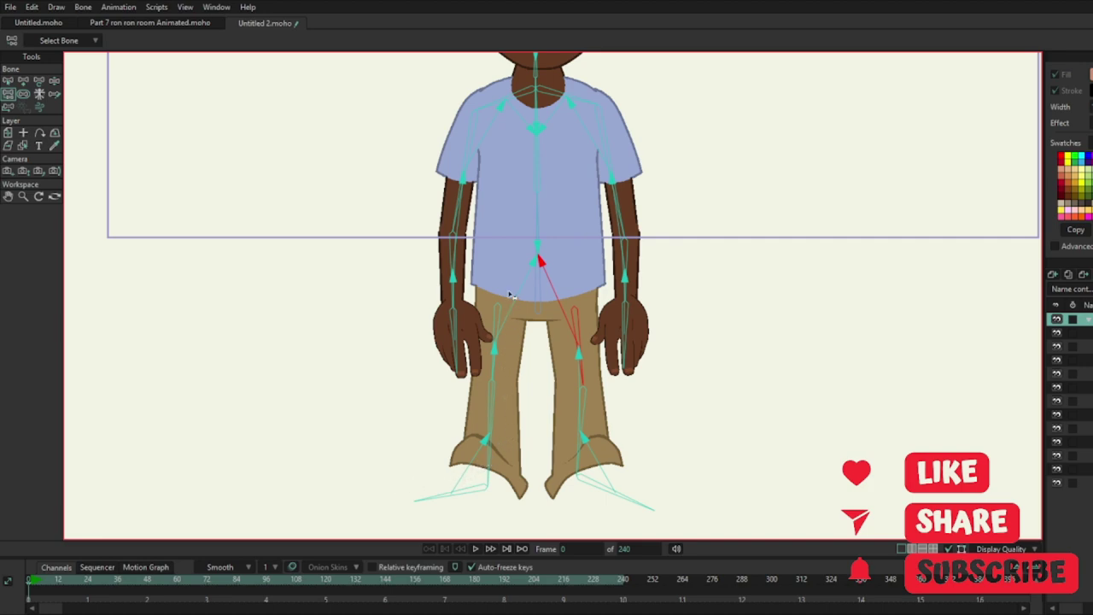
pyautogui.moveTo(510, 336); pyautogui.dragTo(471, 531)
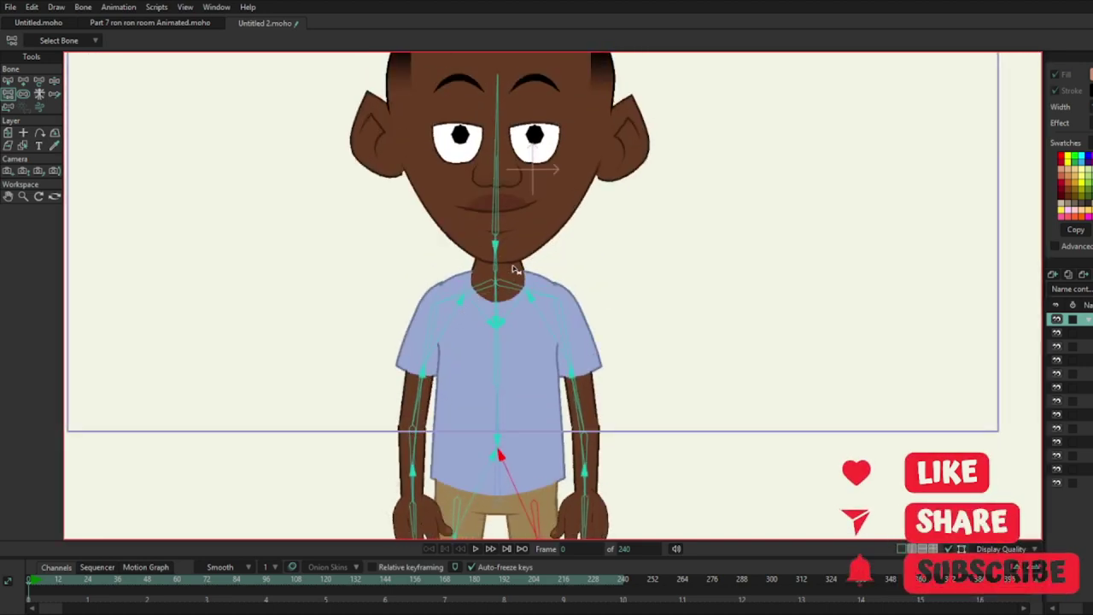
pyautogui.scroll(-3, 528, 198)
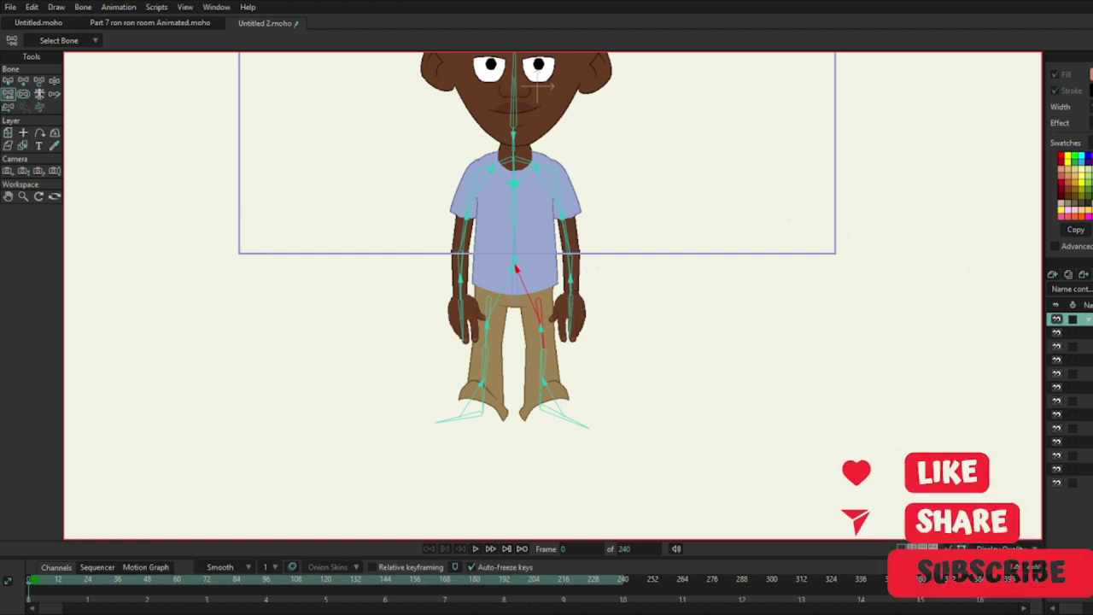
pyautogui.click(1087, 320)
pyautogui.moveTo(611, 181); pyautogui.dragTo(613, 234)
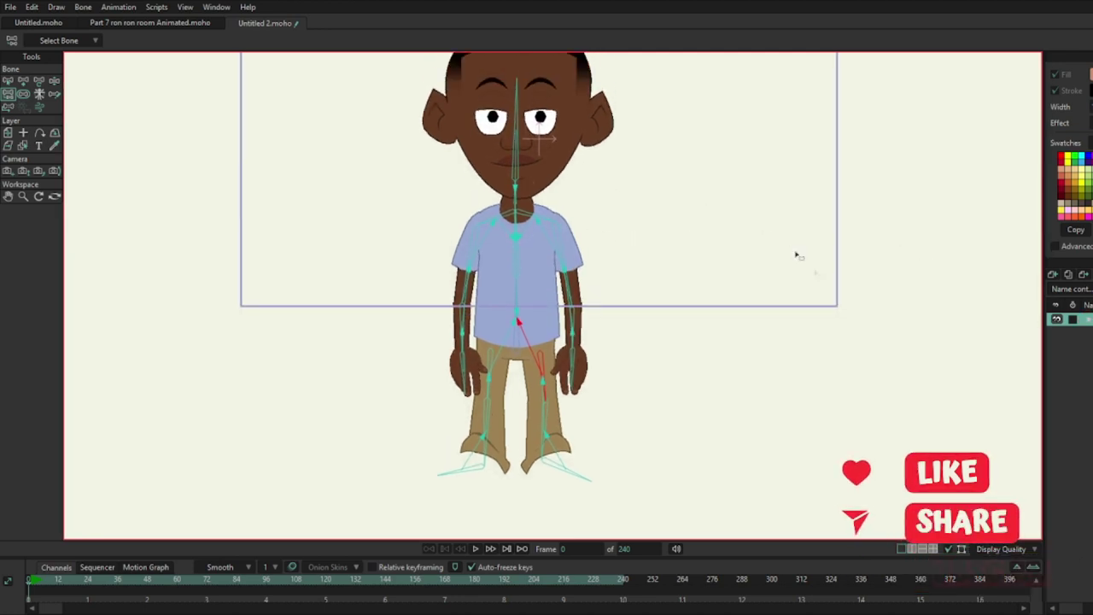
pyautogui.click(1086, 321)
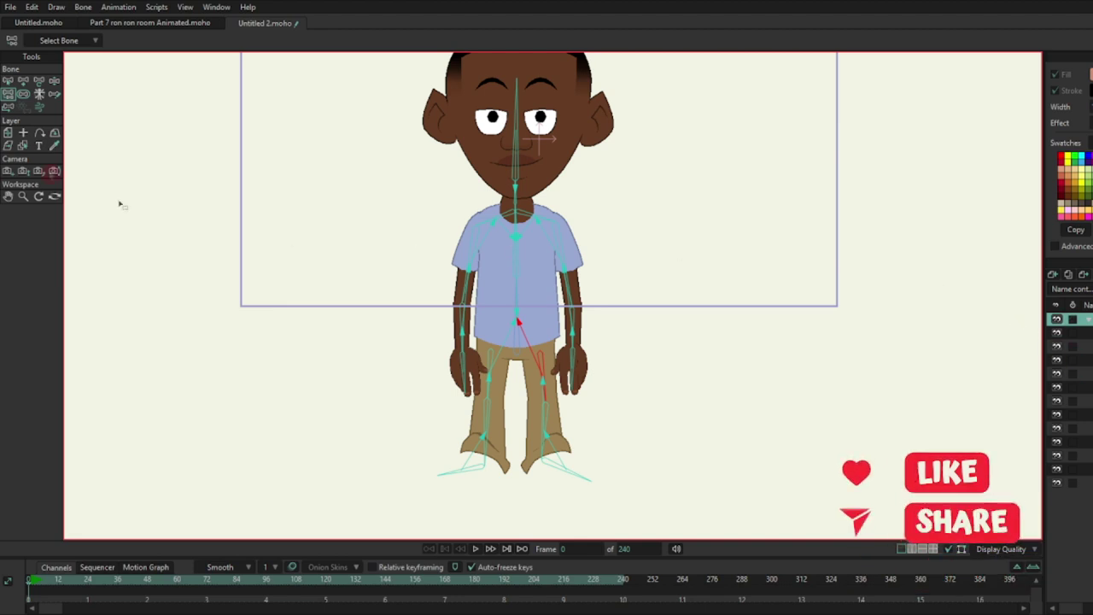
pyautogui.click(10, 92)
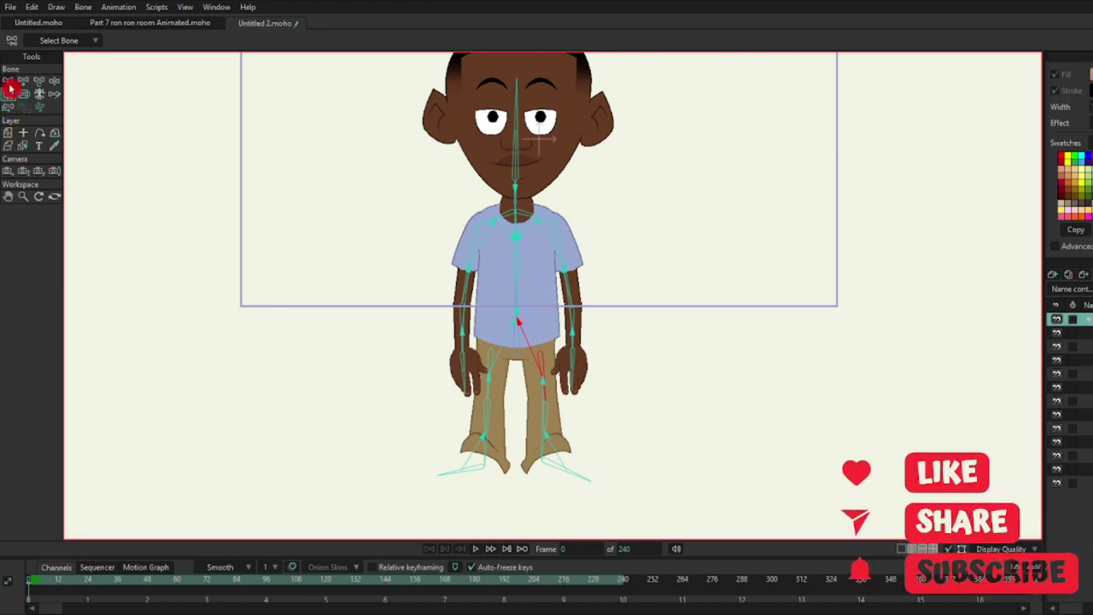
pyautogui.click(9, 83)
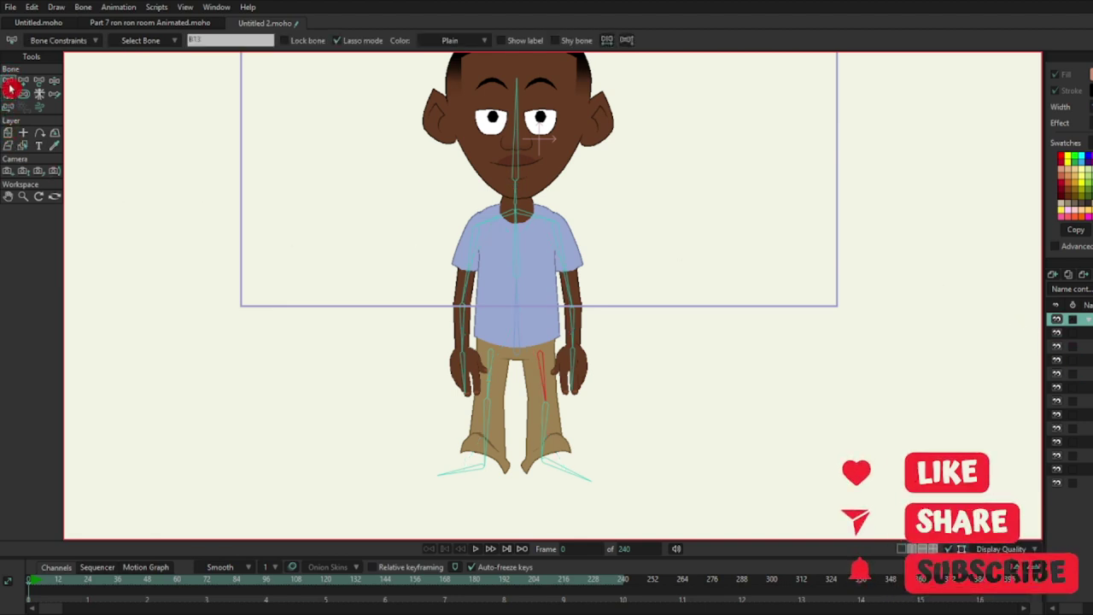
pyautogui.click(515, 235)
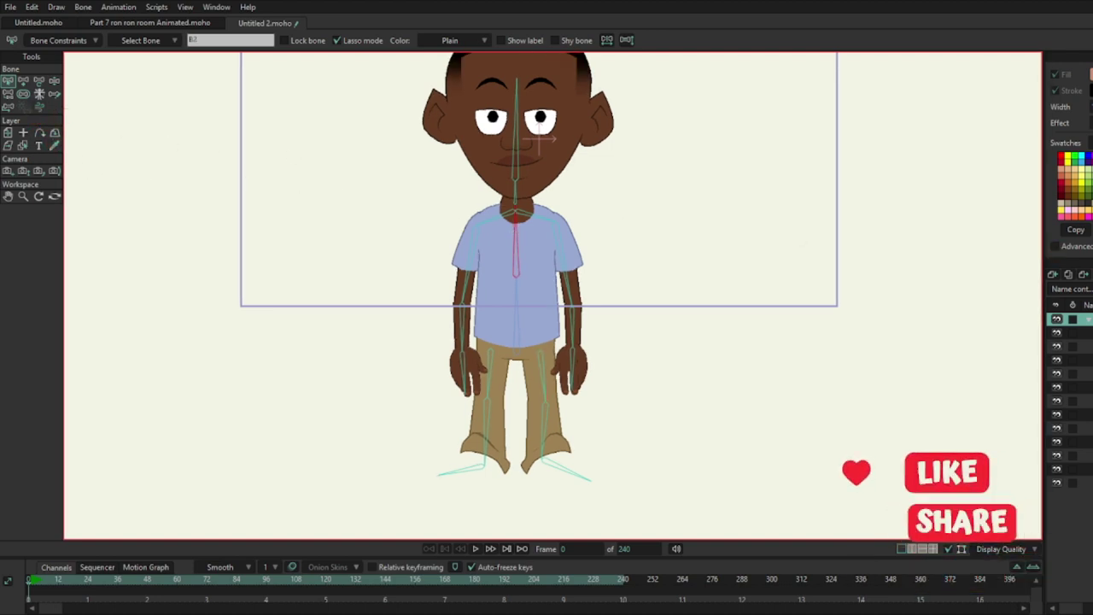
pyautogui.click(1077, 346)
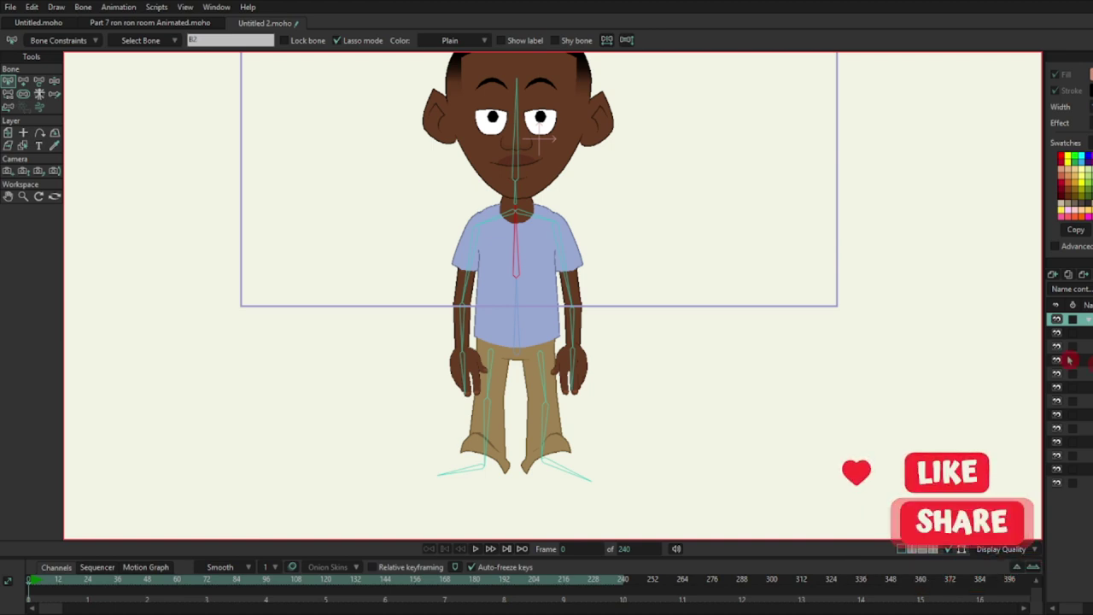
pyautogui.click(53, 122)
# - Bind the whole head layer, which holds the facial control bones, to the head bone
pyautogui.click(9, 81)
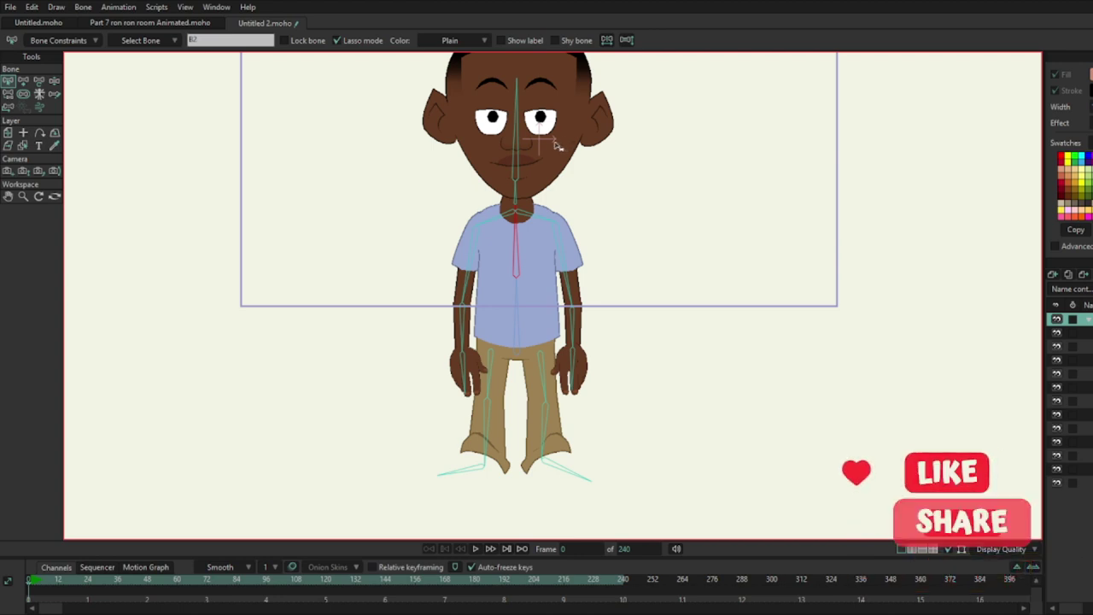
pyautogui.click(517, 152)
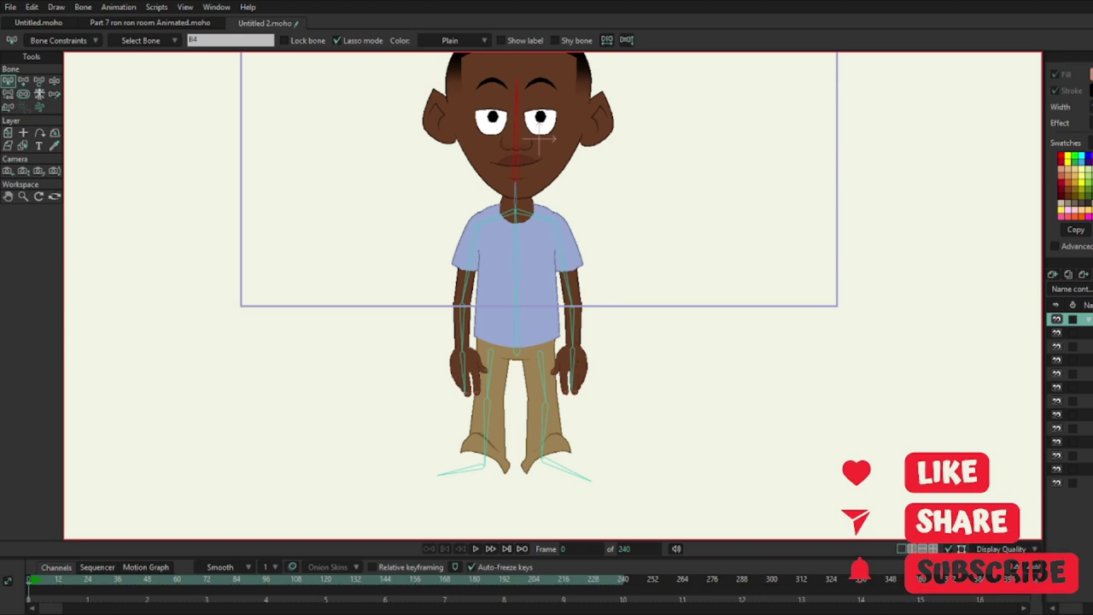
pyautogui.click(1082, 388)
pyautogui.moveTo(134, 169); pyautogui.dragTo(123, 255)
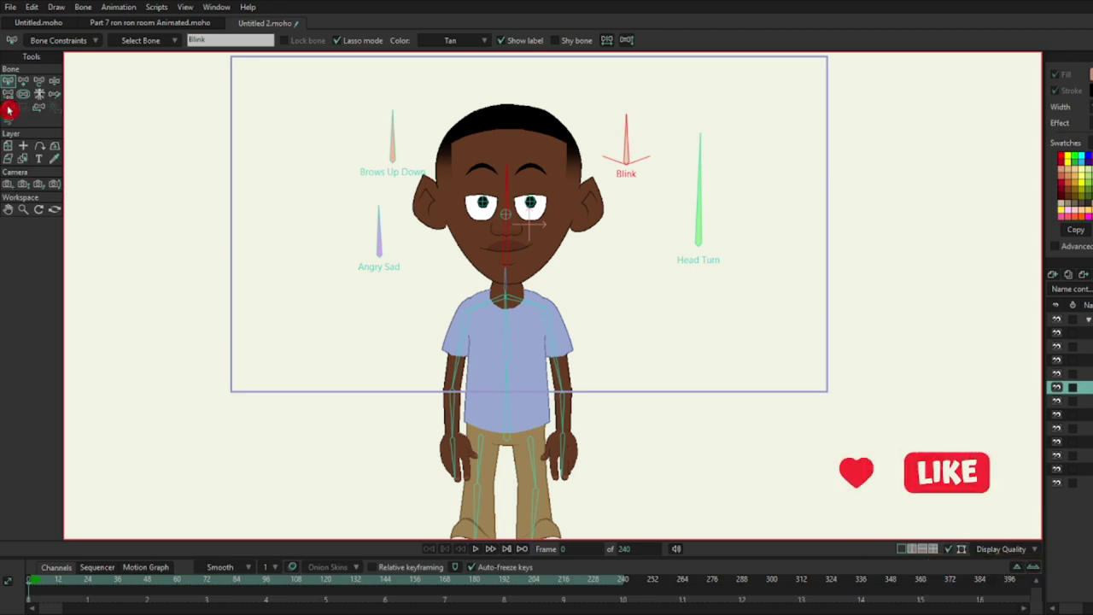
pyautogui.click(9, 108)
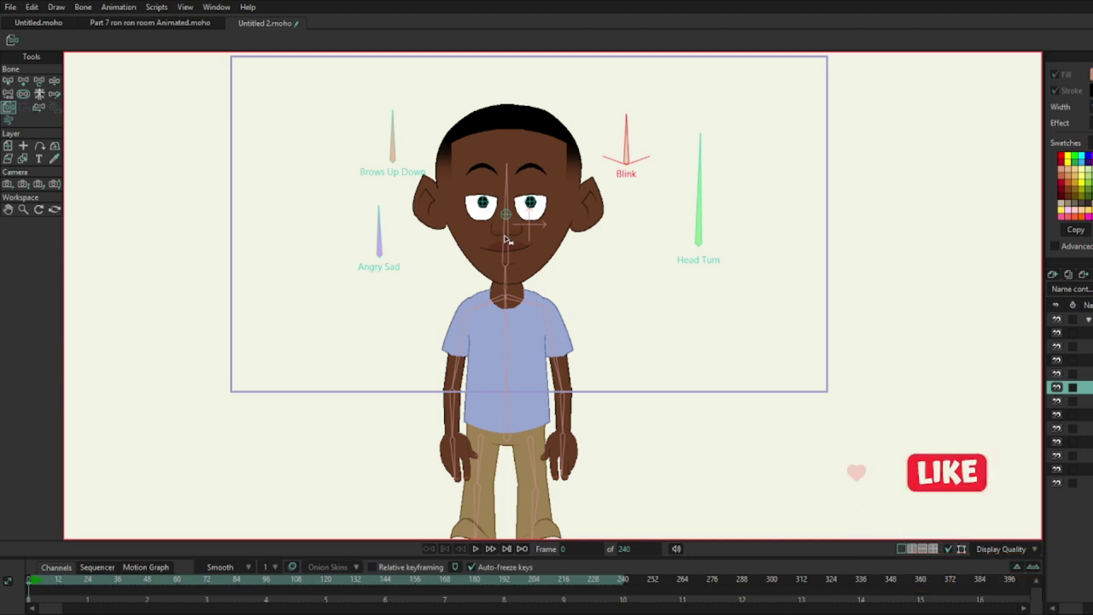
pyautogui.click(507, 240)
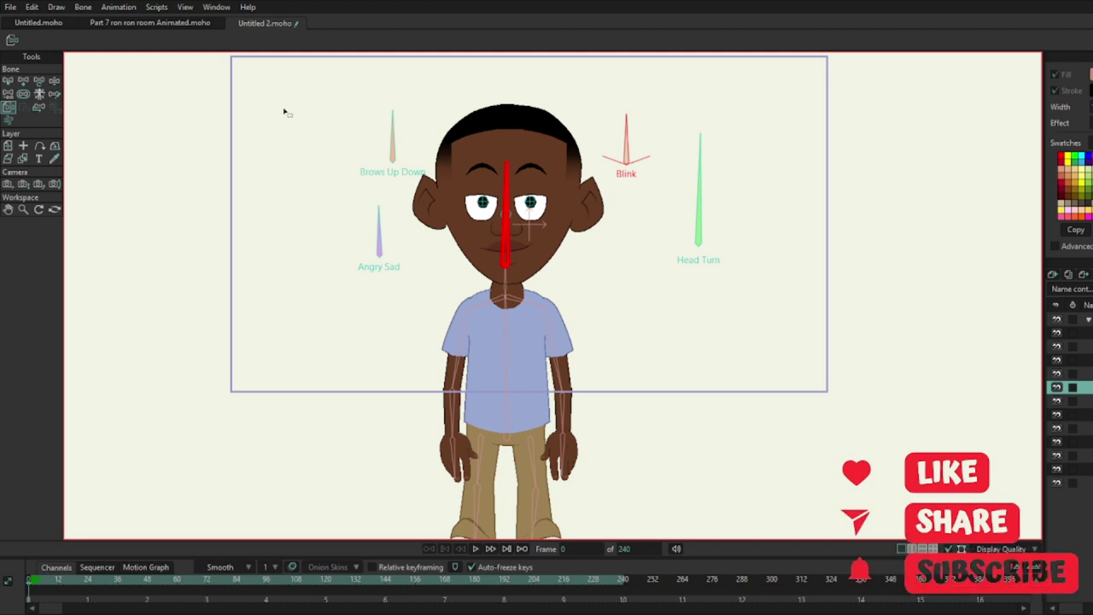
# - Test the head binding by rotating the head bone from the main bone layer
pyautogui.click(1078, 318)
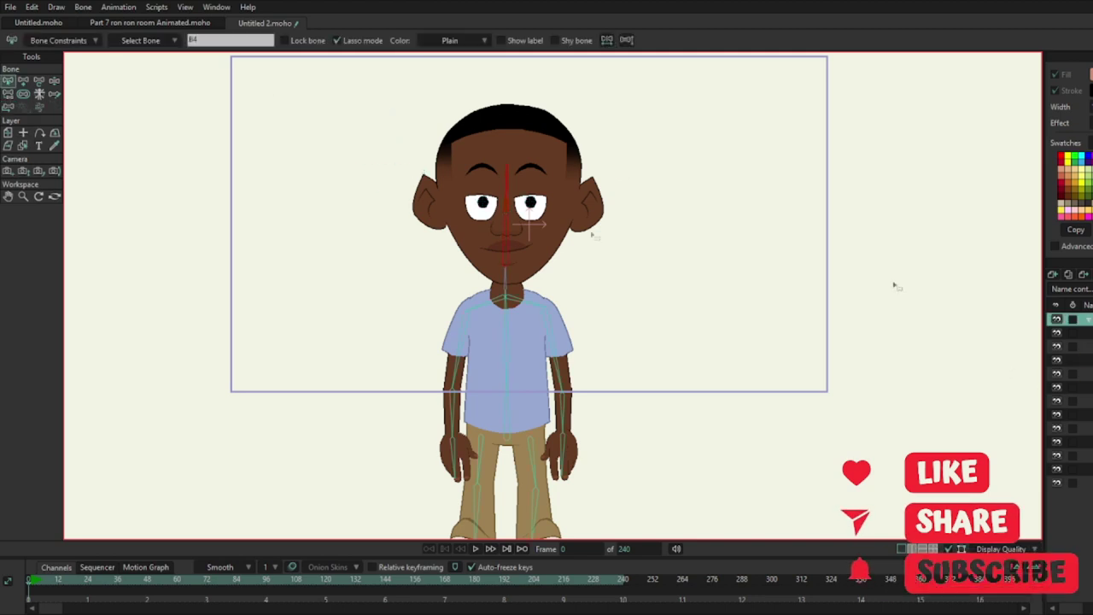
pyautogui.click(53, 81)
pyautogui.moveTo(456, 182); pyautogui.dragTo(529, 12)
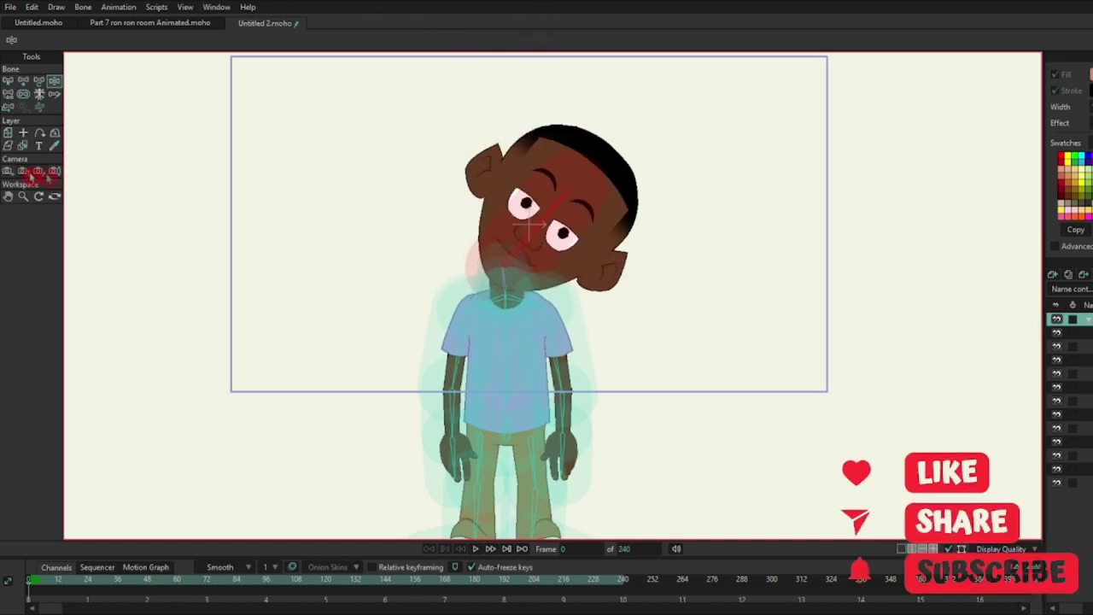
# - Bind the upper neck points of the torso layer to the neck bone
pyautogui.click(6, 84)
pyautogui.click(505, 286)
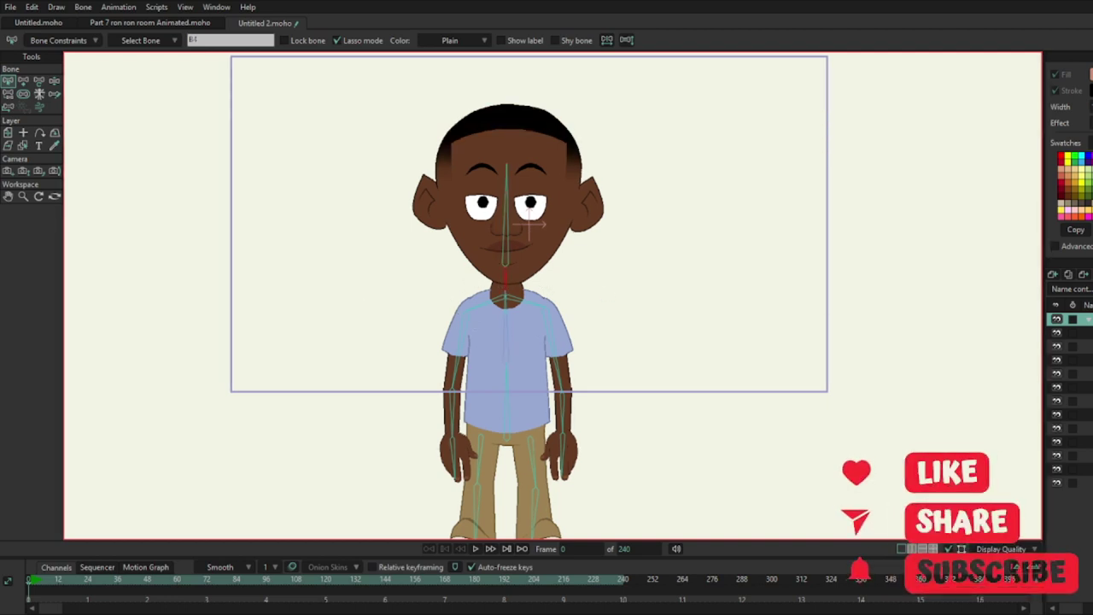
pyautogui.click(1068, 401)
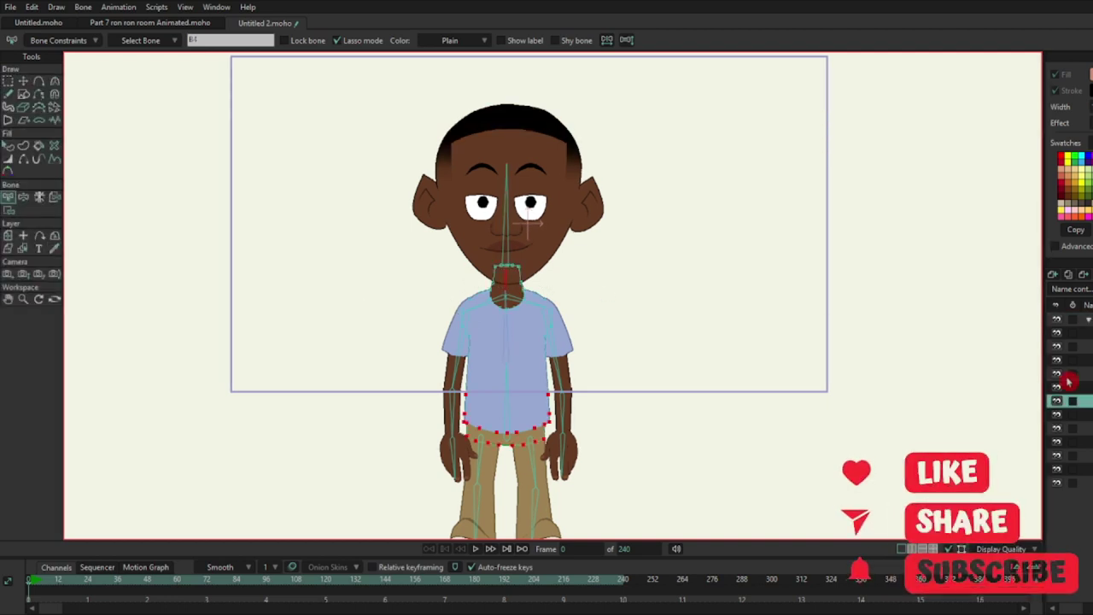
pyautogui.scroll(4, 442, 272)
pyautogui.scroll(5, 580, 313)
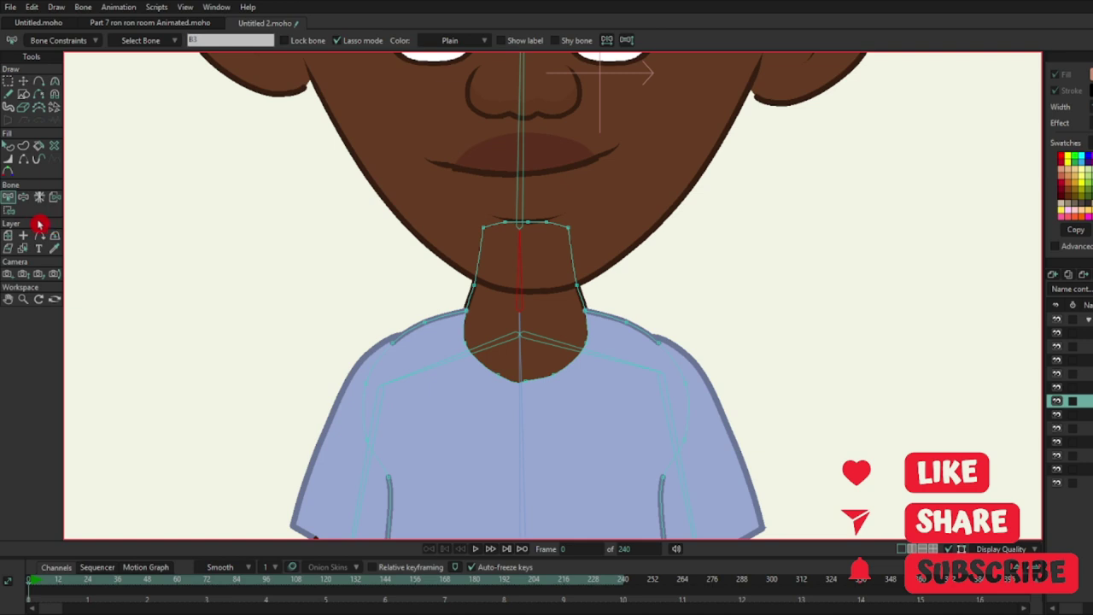
pyautogui.click(10, 211)
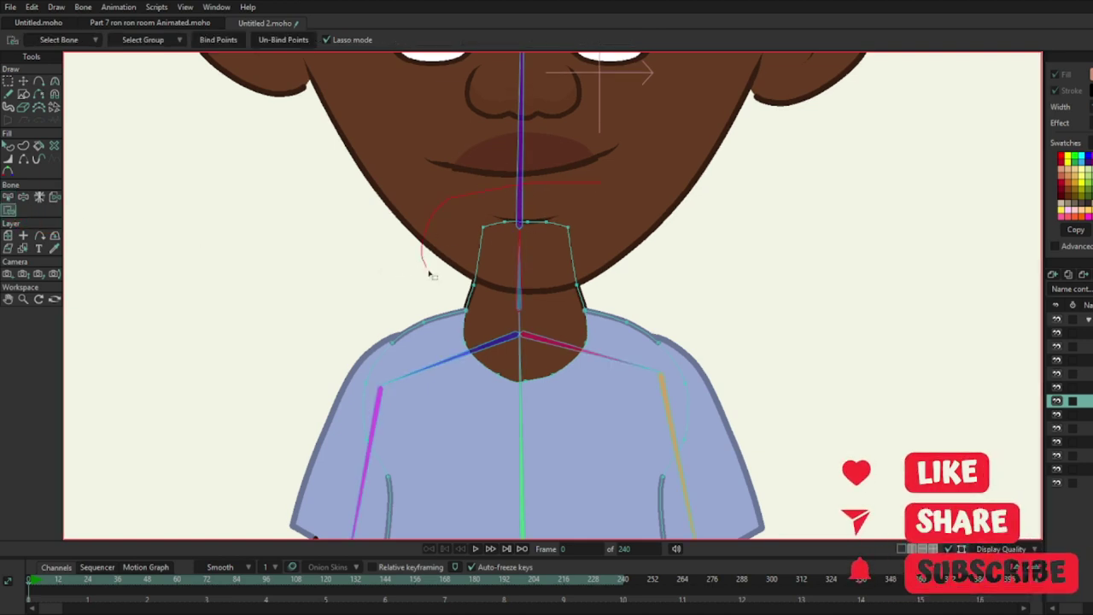
pyautogui.moveTo(602, 278); pyautogui.dragTo(598, 186)
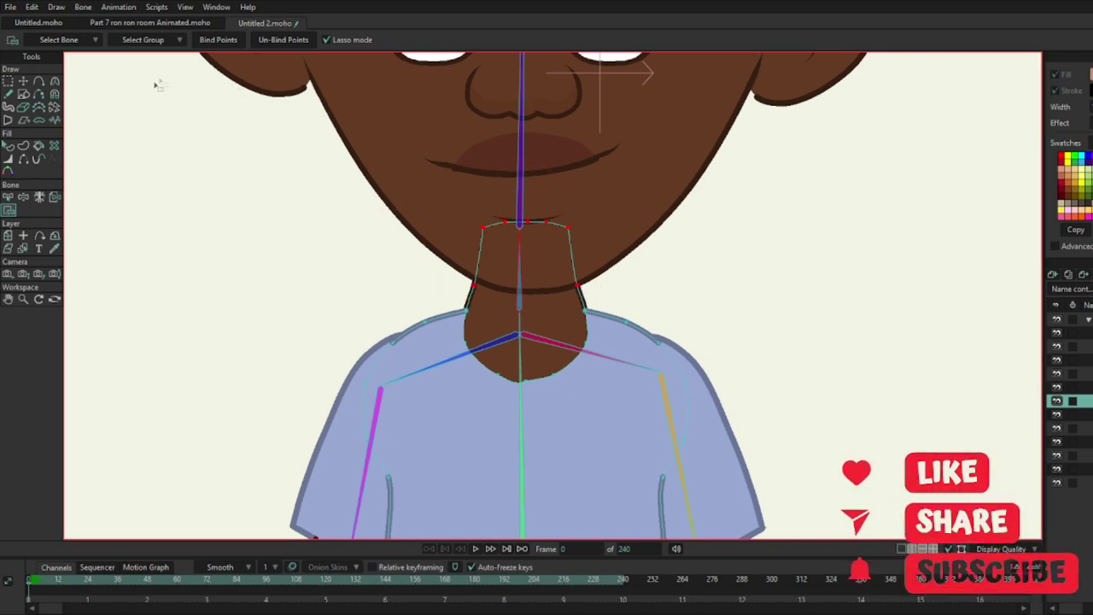
pyautogui.click(225, 40)
# - Bind the torso layer's neckline points and the points below both armpits to the upper torso bone
pyautogui.scroll(-3, 519, 306)
pyautogui.moveTo(525, 327); pyautogui.dragTo(516, 282)
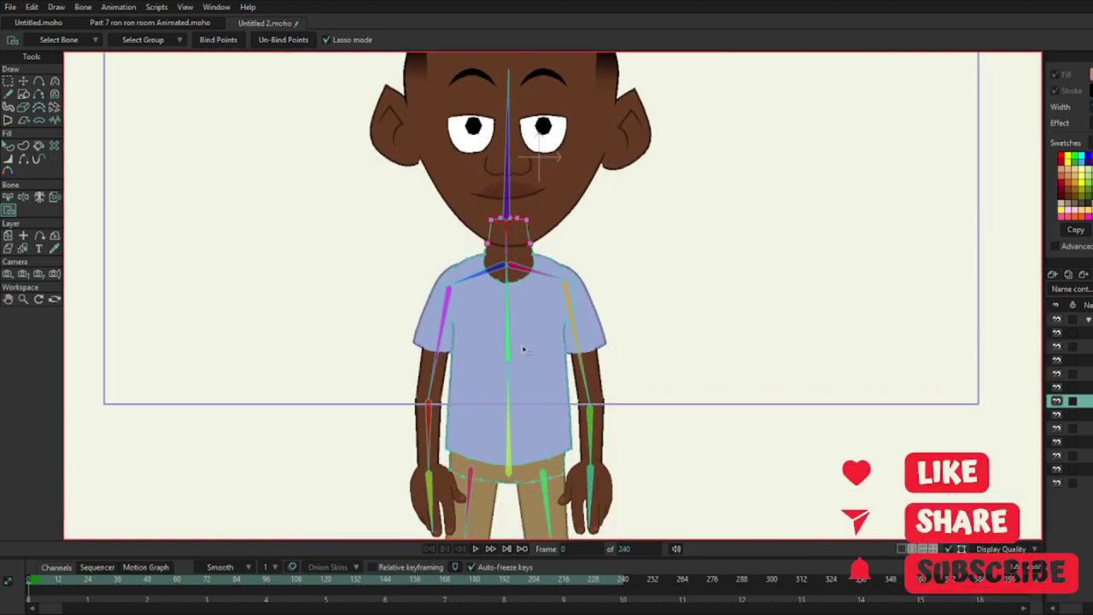
pyautogui.click(6, 198)
pyautogui.click(505, 306)
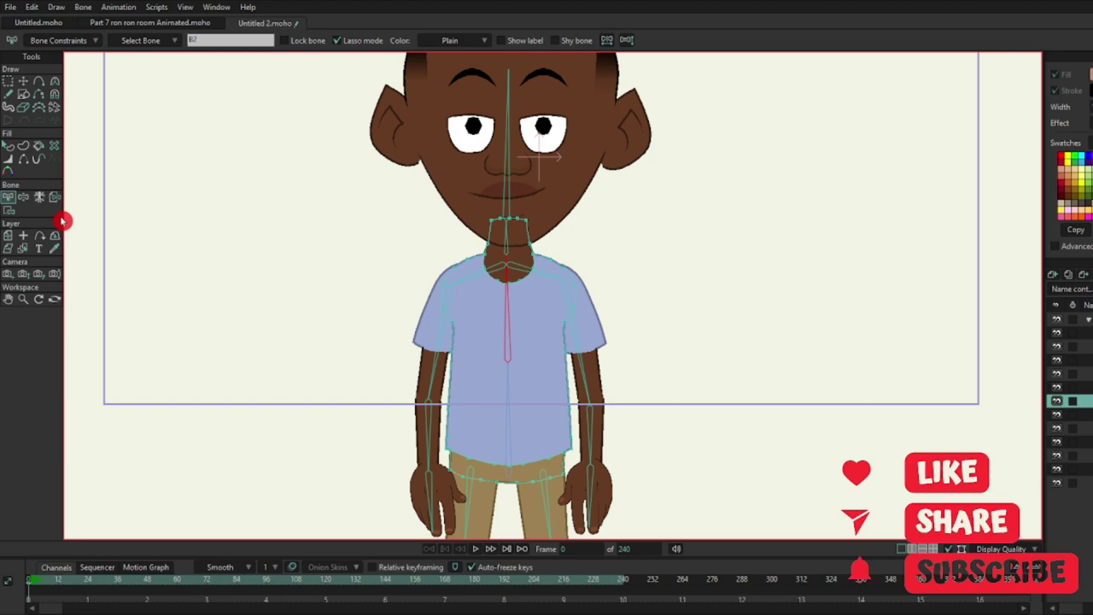
pyautogui.click(9, 209)
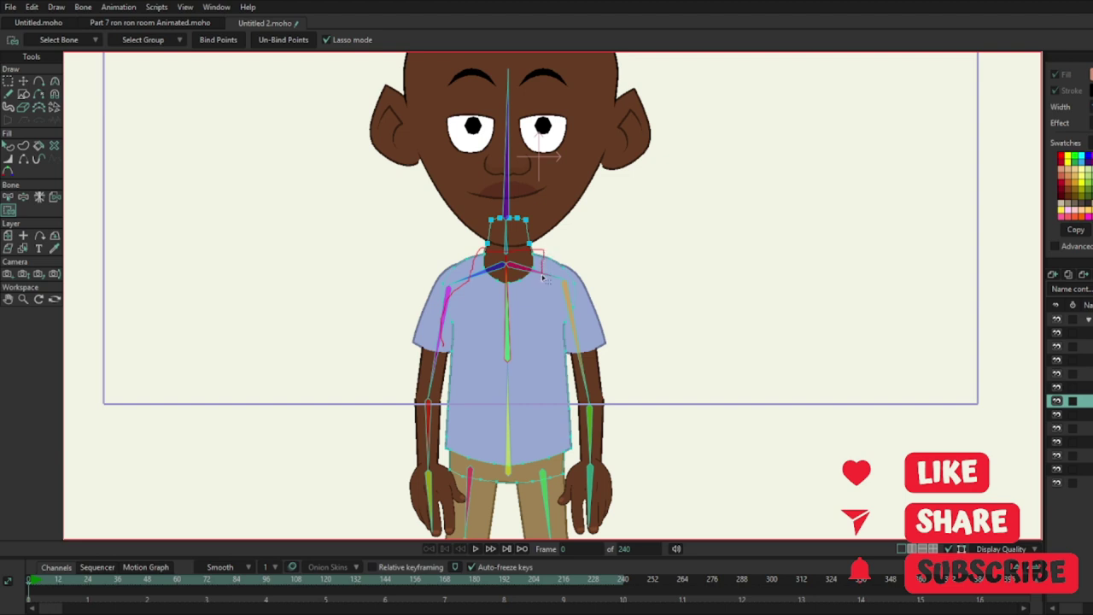
pyautogui.moveTo(551, 300)
pyautogui.mouseDown()
pyautogui.moveTo(577, 340)
pyautogui.moveTo(565, 369)
pyautogui.moveTo(478, 371)
pyautogui.moveTo(443, 336)
pyautogui.moveTo(476, 324)
pyautogui.mouseUp()
pyautogui.click(209, 39)
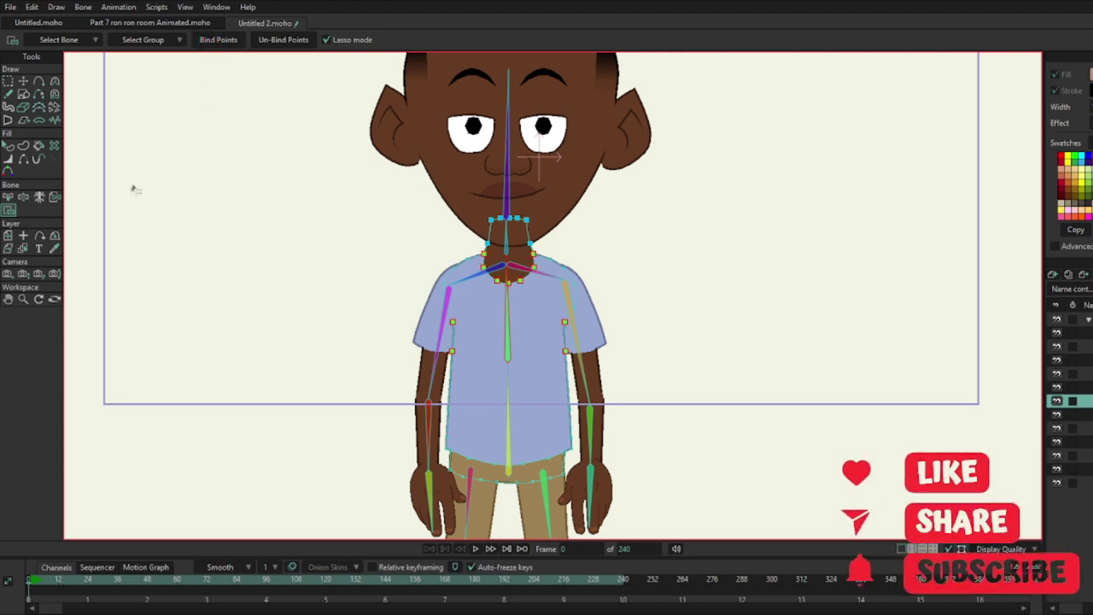
# - Bind the torso layer's shoulder points on the left-hand side of the drawing to the shoulder bone on that side
pyautogui.click(7, 197)
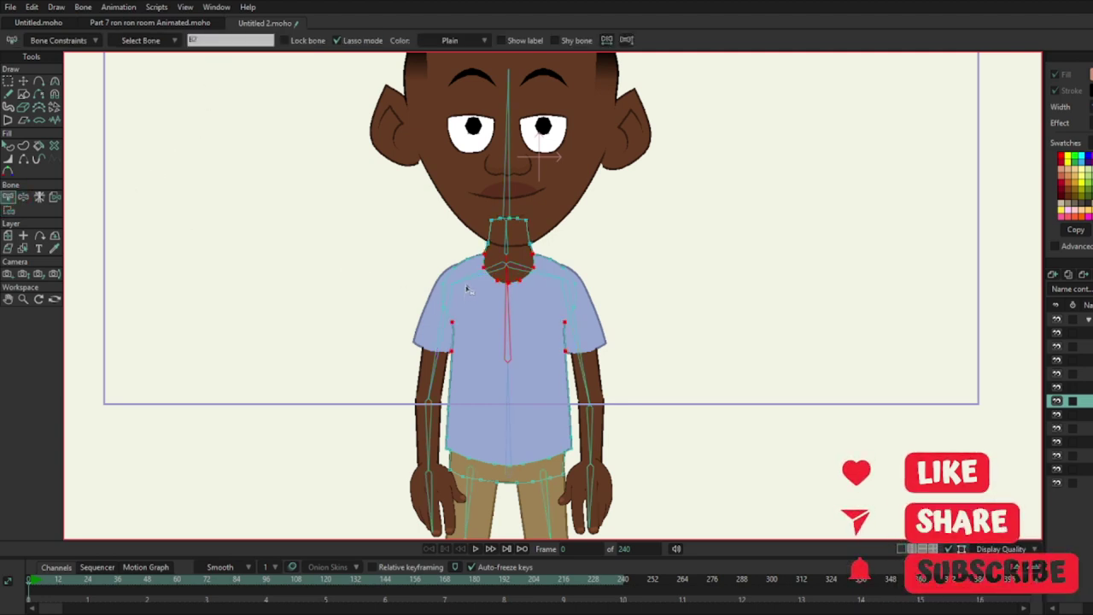
pyautogui.click(9, 213)
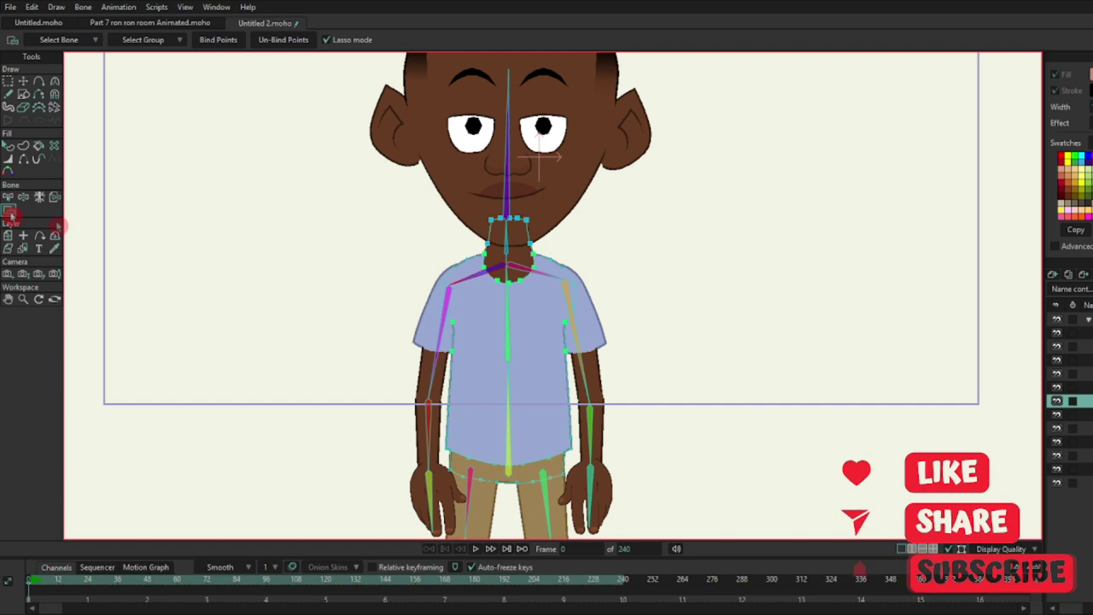
pyautogui.moveTo(476, 247)
pyautogui.mouseDown()
pyautogui.moveTo(426, 264)
pyautogui.moveTo(441, 323)
pyautogui.mouseUp()
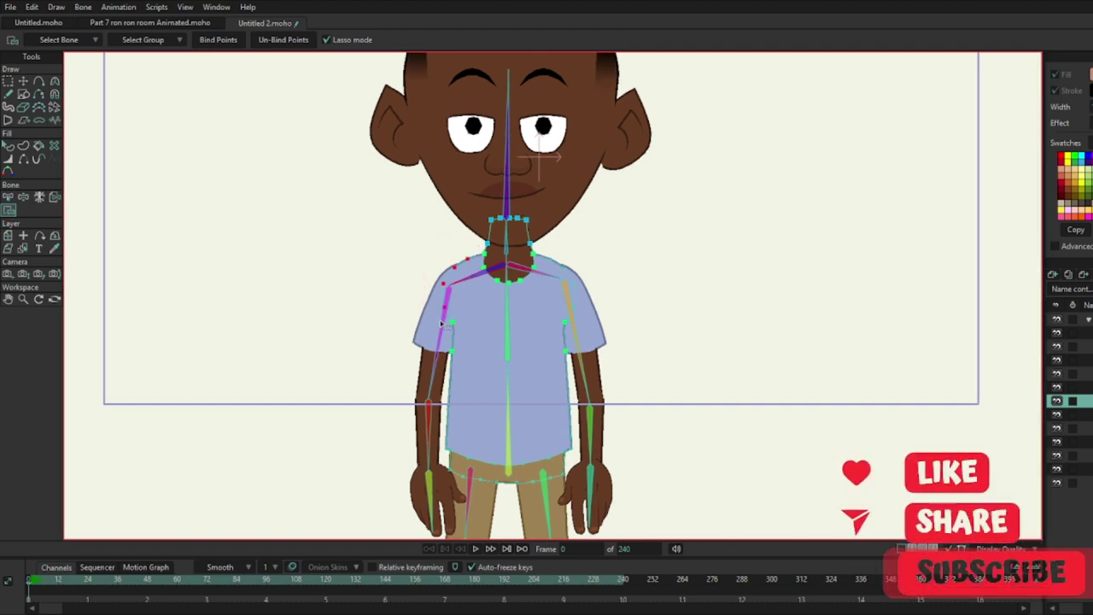
pyautogui.click(213, 40)
# - Bind the torso layer's shoulder points on the right-hand side of the drawing to the shoulder bone on that side
pyautogui.click(8, 197)
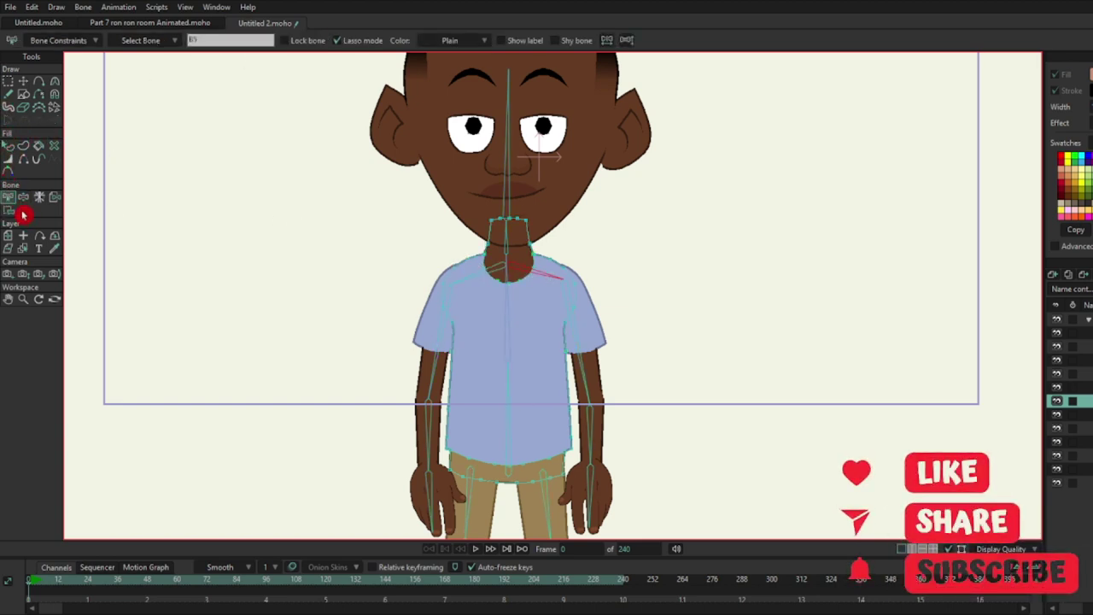
pyautogui.click(12, 211)
pyautogui.moveTo(666, 263)
pyautogui.mouseDown()
pyautogui.moveTo(581, 242)
pyautogui.moveTo(537, 250)
pyautogui.moveTo(568, 315)
pyautogui.moveTo(602, 304)
pyautogui.mouseUp()
pyautogui.click(223, 40)
pyautogui.scroll(-4, 514, 205)
pyautogui.scroll(5, 560, 265)
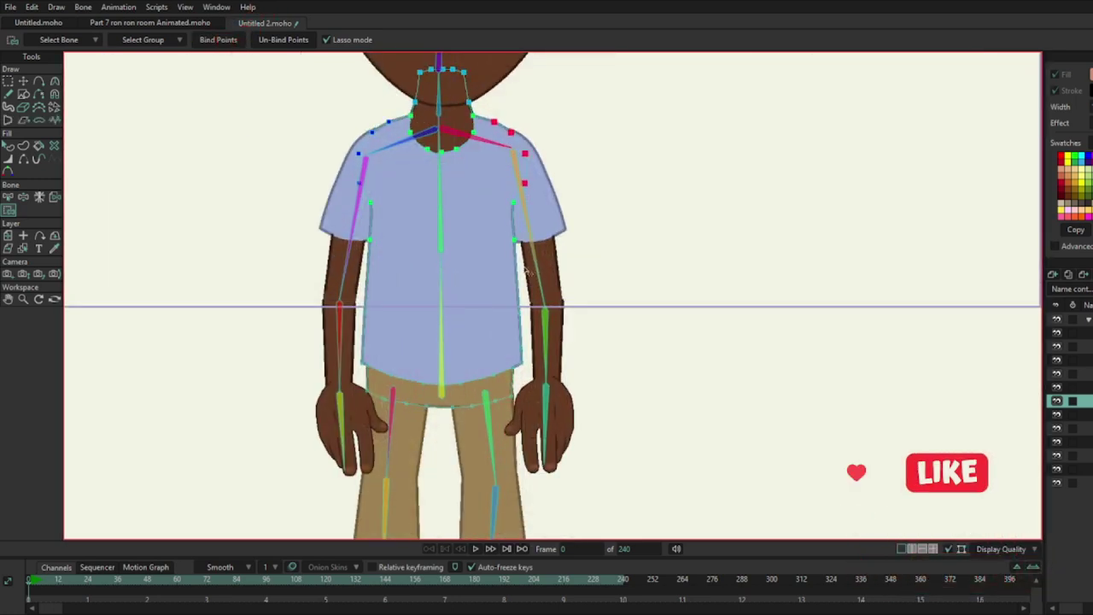
# - Bind the torso layer's lower side, shirt hem and waist points to the lower torso bone
pyautogui.click(7, 197)
pyautogui.click(440, 359)
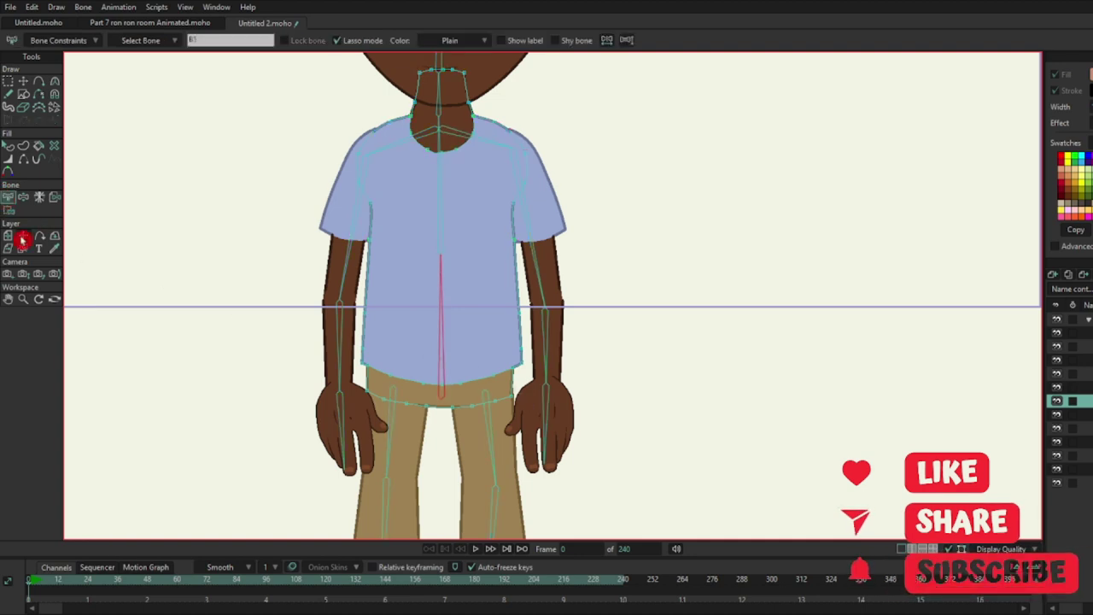
pyautogui.click(9, 210)
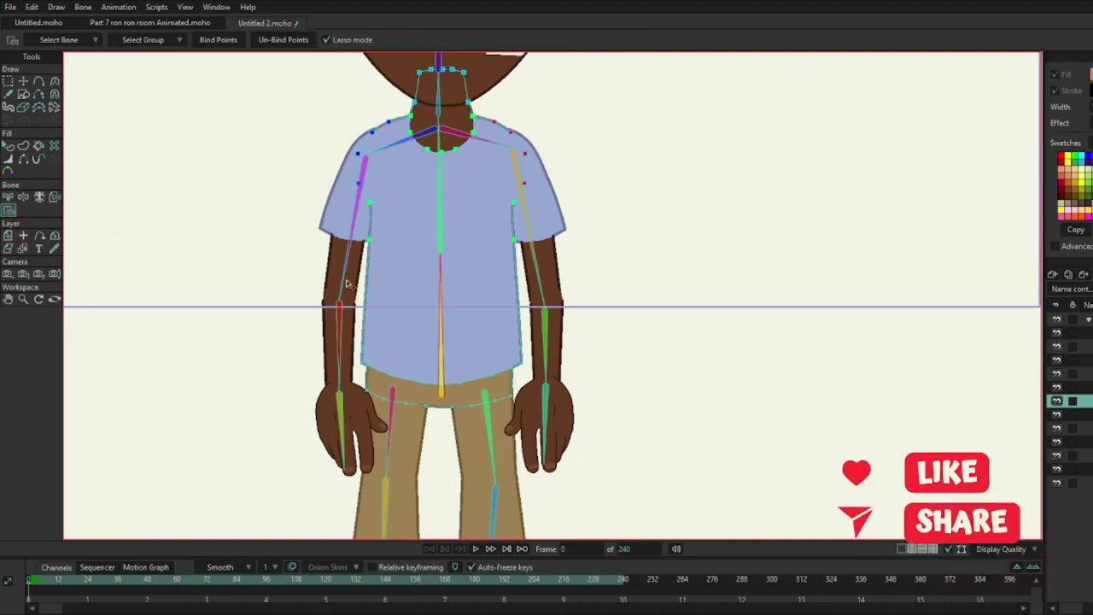
pyautogui.moveTo(341, 300)
pyautogui.mouseDown()
pyautogui.moveTo(546, 418)
pyautogui.moveTo(305, 341)
pyautogui.moveTo(309, 201)
pyautogui.mouseUp()
pyautogui.click(203, 45)
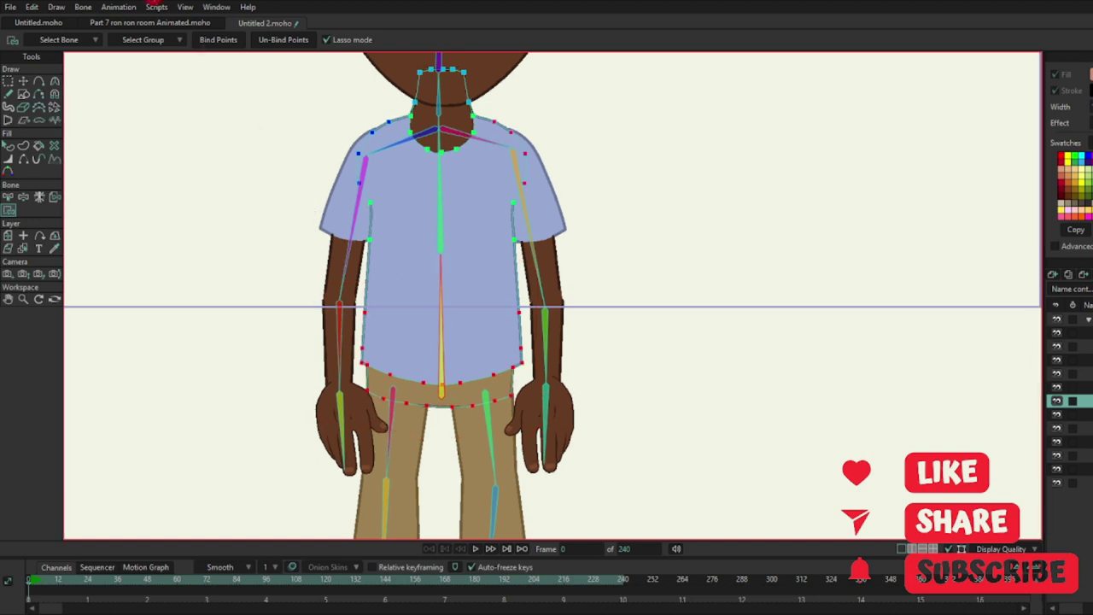
pyautogui.click(230, 43)
pyautogui.scroll(-3, 610, 274)
pyautogui.scroll(-1, 620, 278)
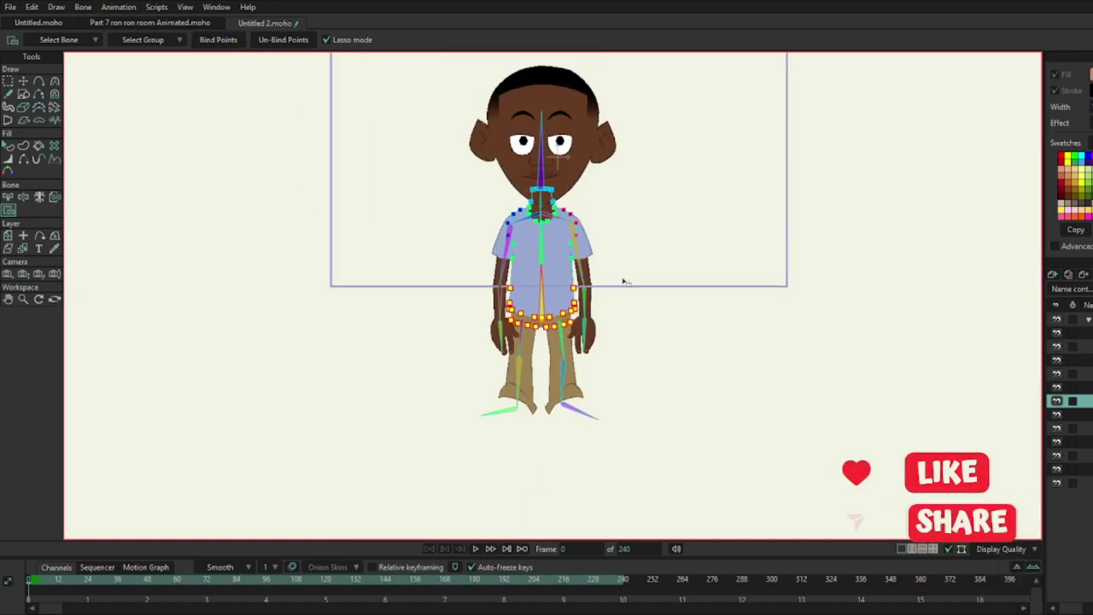
# - Bind the whole upper arm layer on each side of the drawing to the upper arm bone on that side
pyautogui.click(1082, 414)
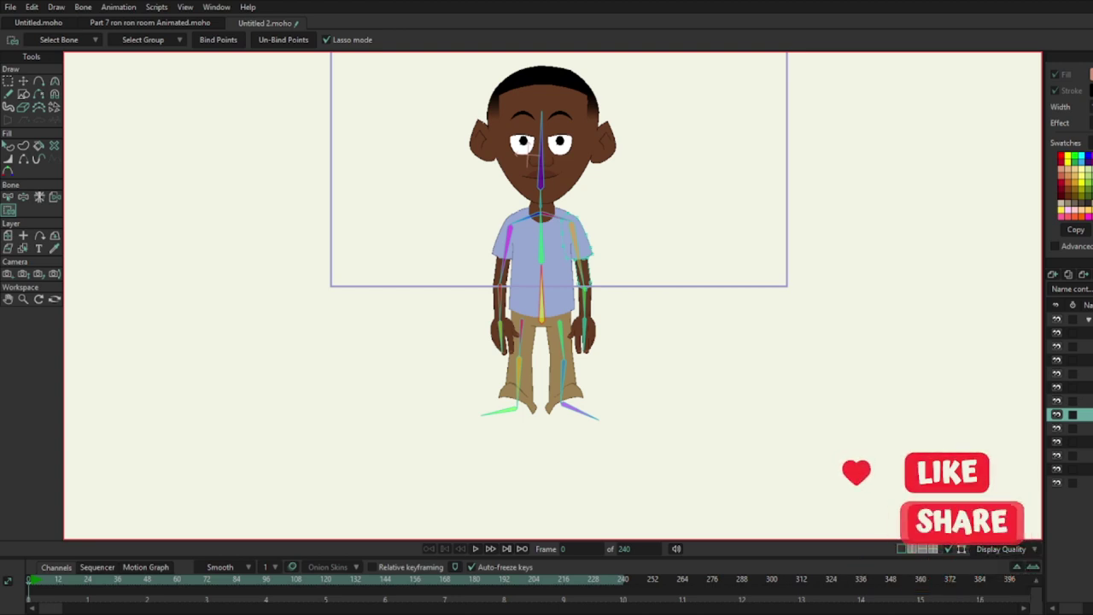
pyautogui.click(48, 197)
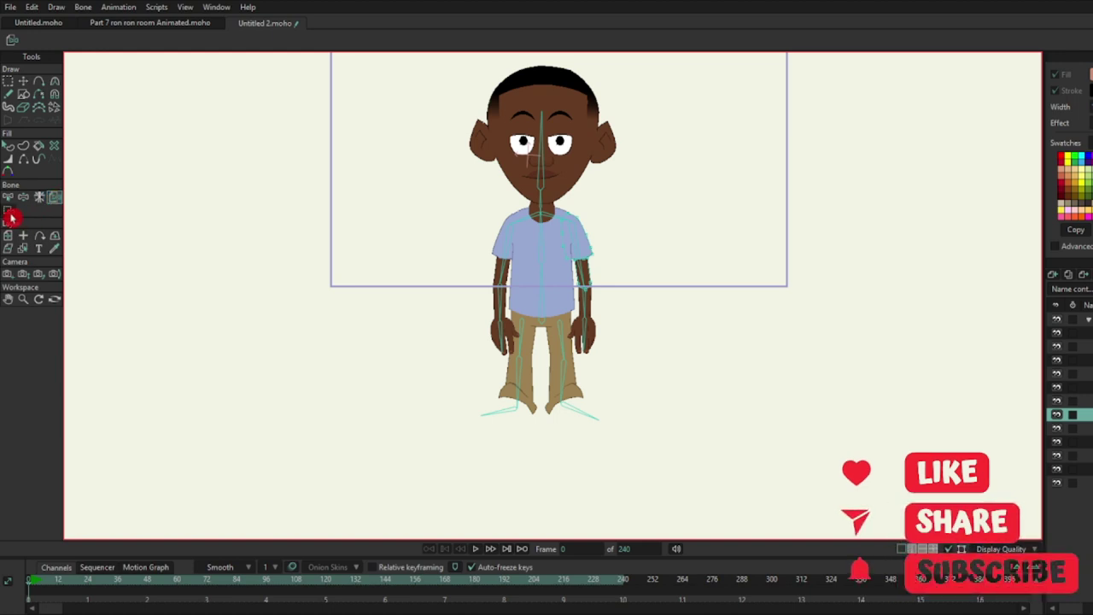
pyautogui.scroll(5, 623, 247)
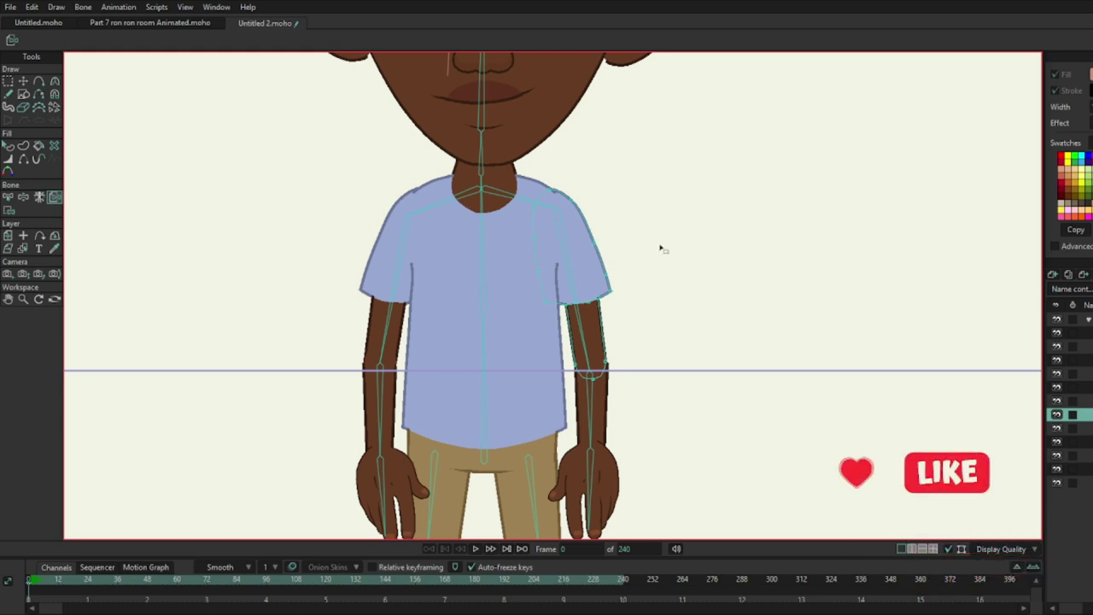
pyautogui.click(54, 202)
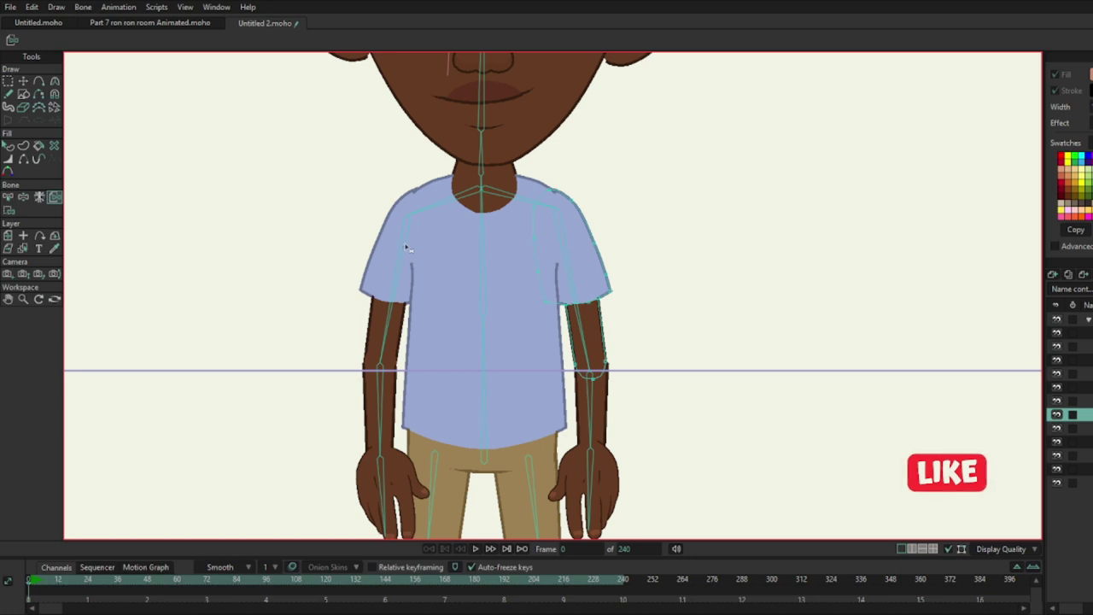
pyautogui.click(53, 198)
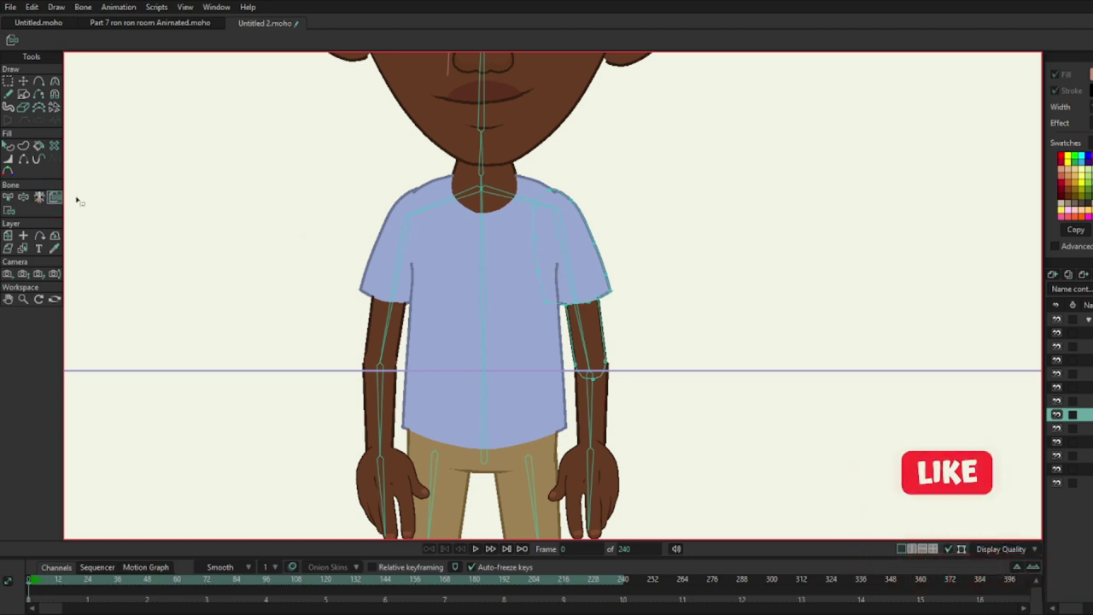
pyautogui.click(555, 261)
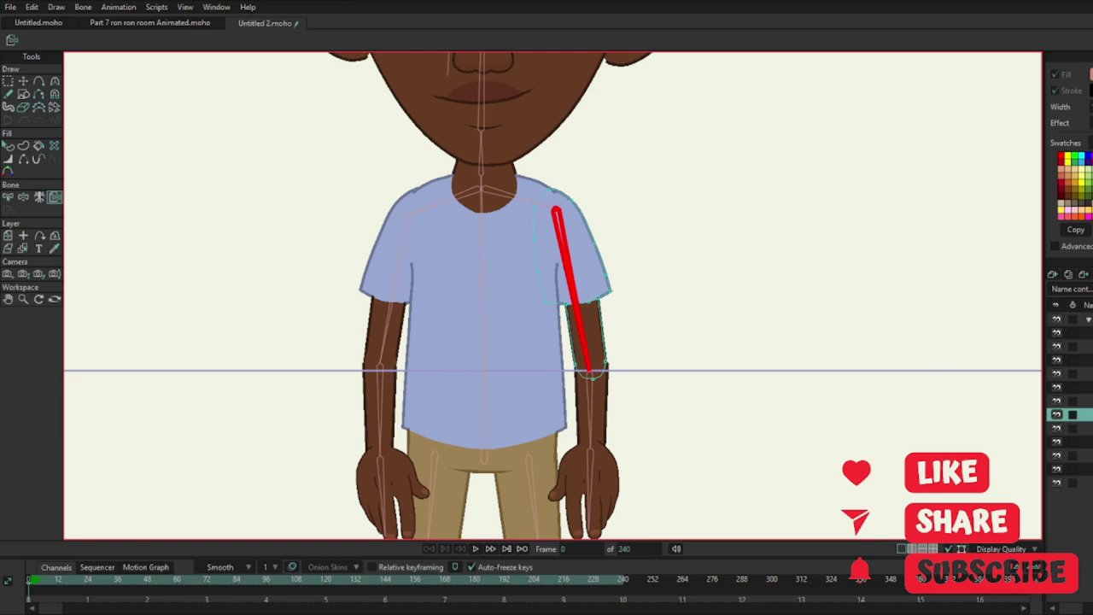
pyautogui.click(1082, 428)
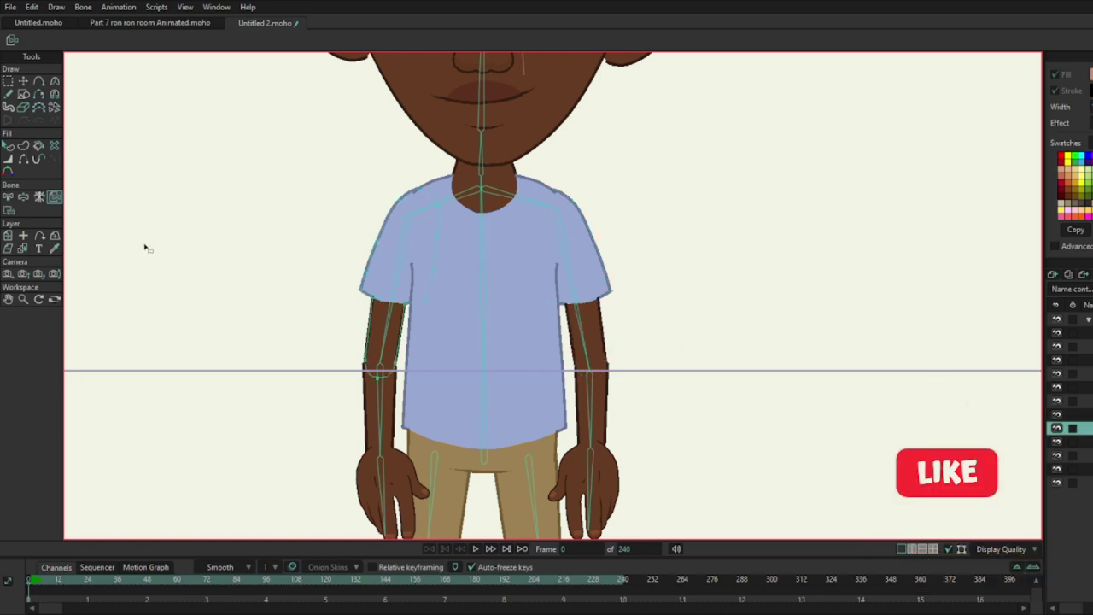
pyautogui.click(403, 237)
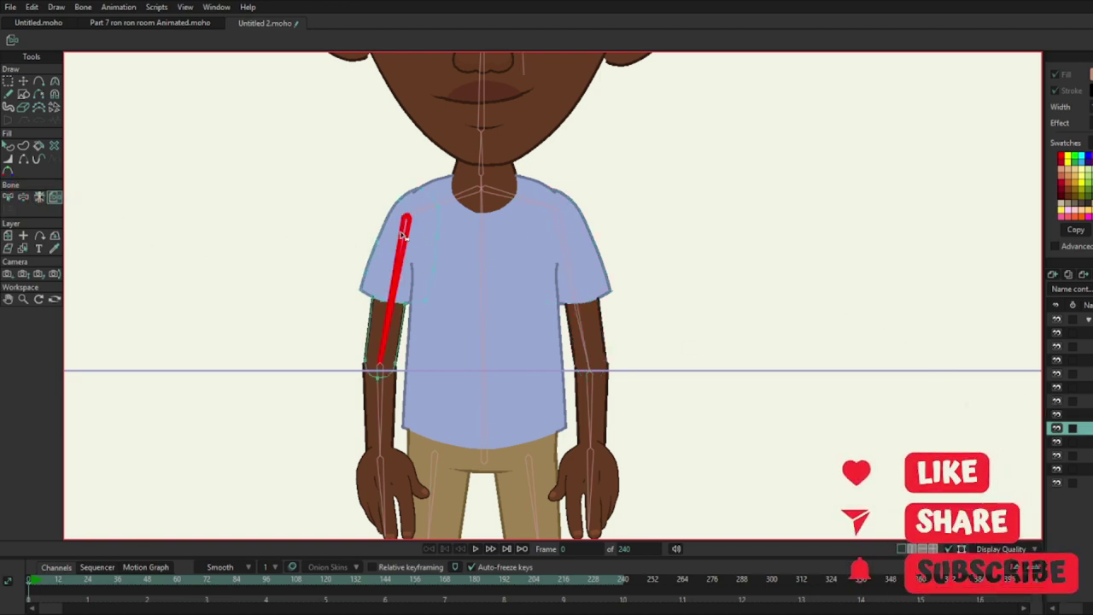
# - Bind the lower and upper leg layers on the right-hand side of the drawing to that leg's shin and thigh bones
pyautogui.click(1082, 441)
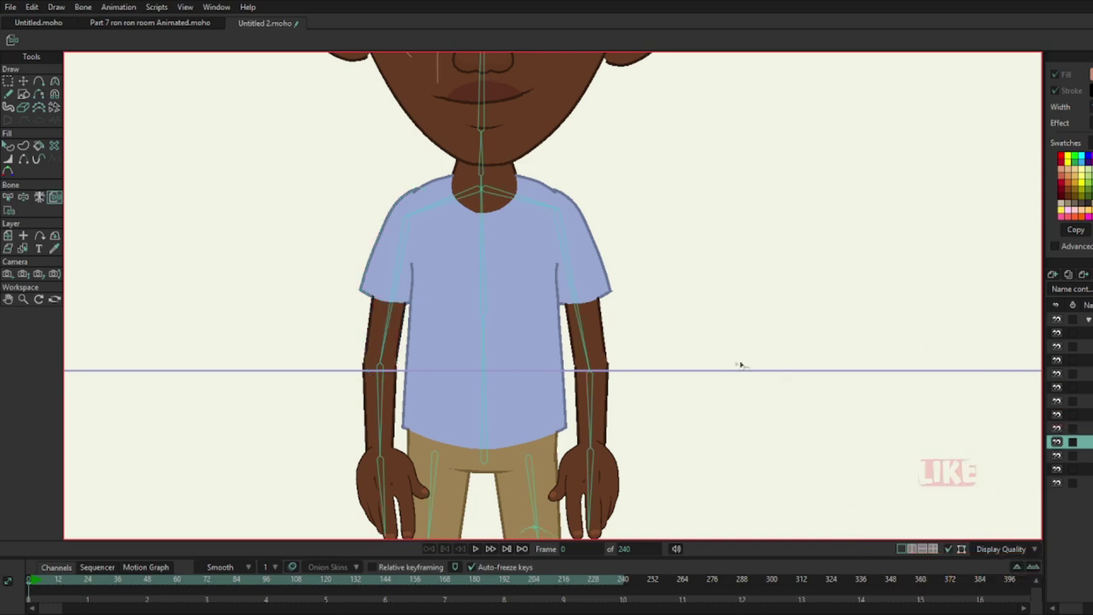
pyautogui.moveTo(739, 365); pyautogui.dragTo(678, 81)
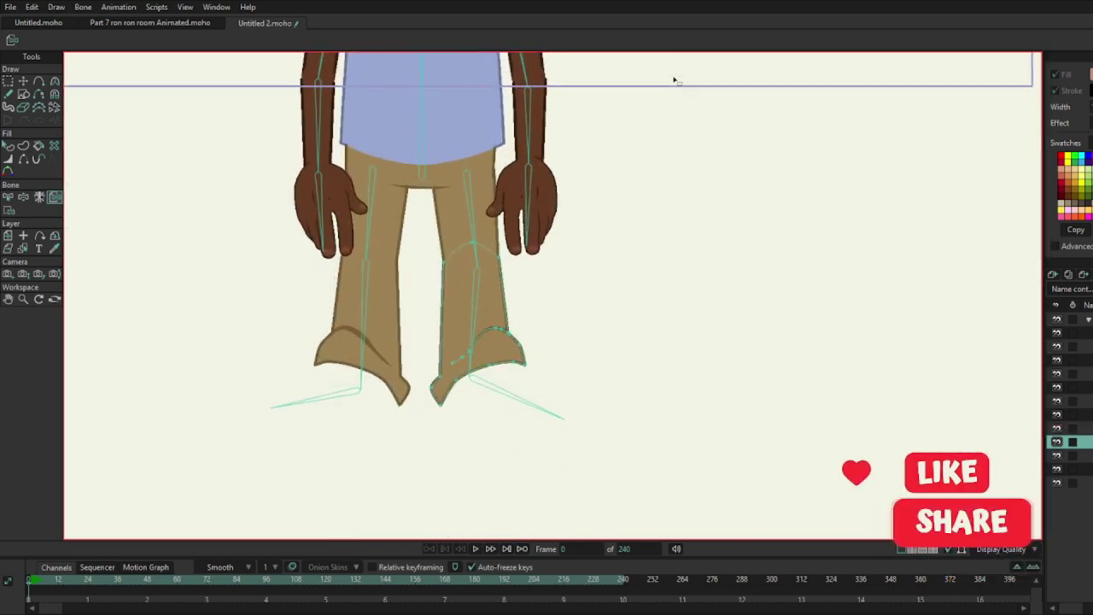
pyautogui.click(474, 297)
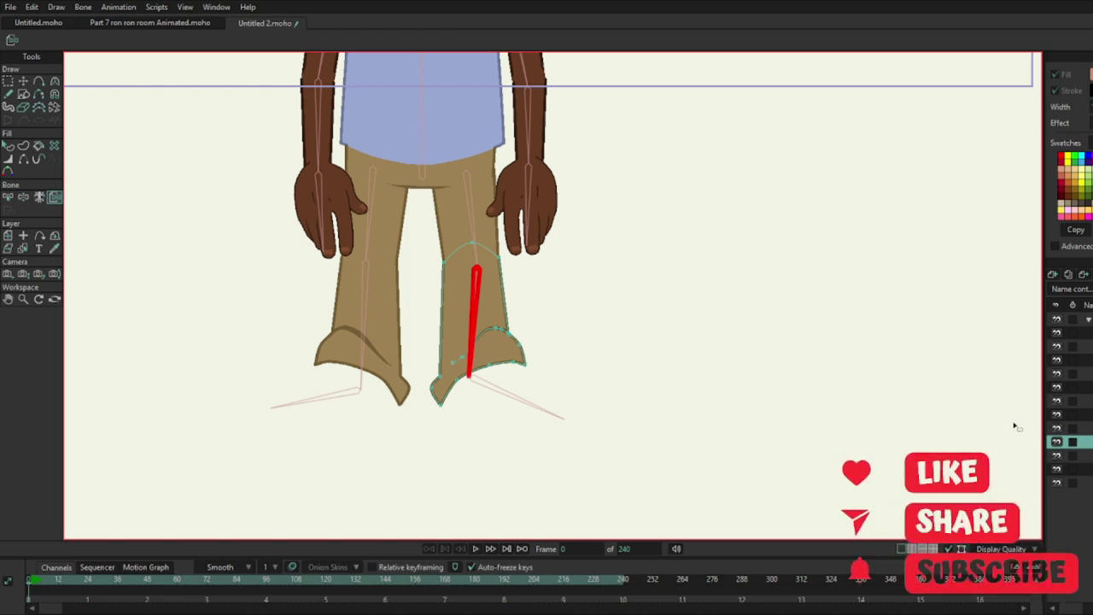
pyautogui.click(1082, 455)
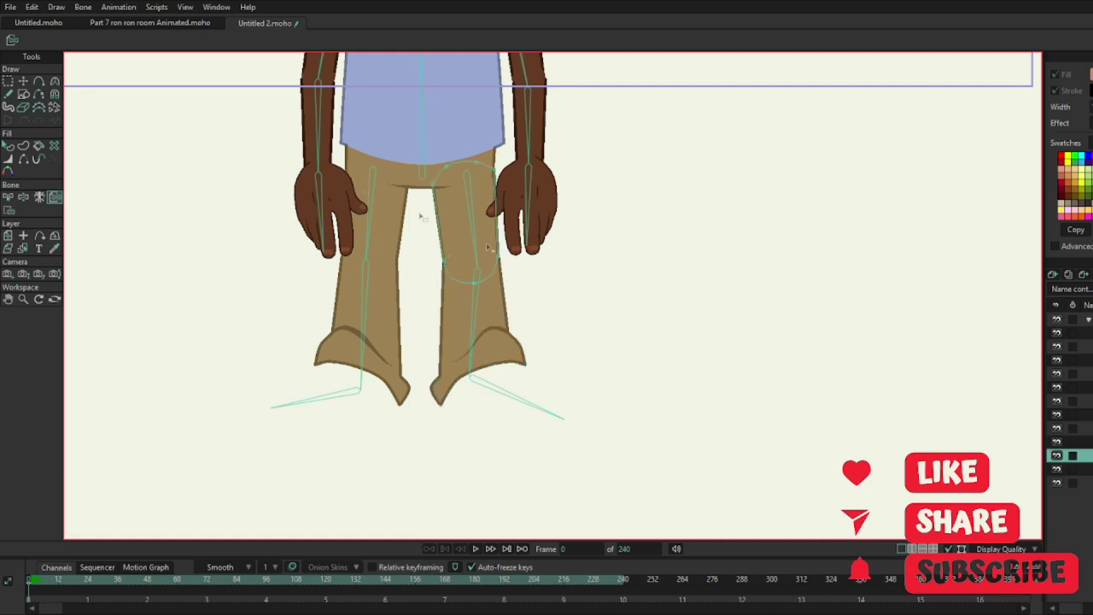
pyautogui.click(472, 215)
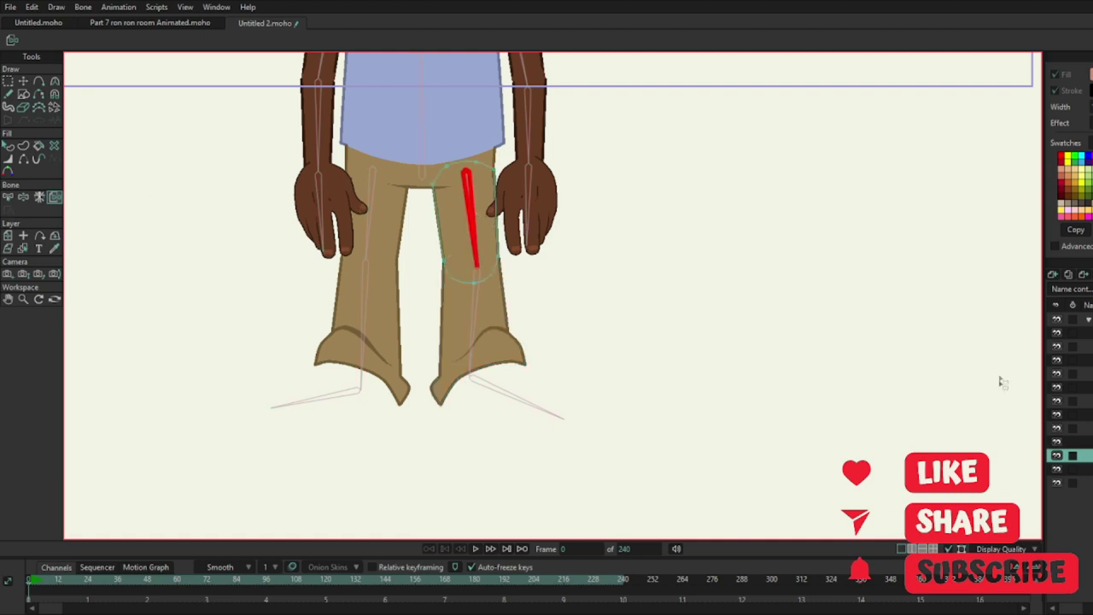
# - Bind the lower and upper leg layers on the left-hand side of the drawing to that leg's shin and thigh bones
pyautogui.click(1082, 469)
pyautogui.click(367, 280)
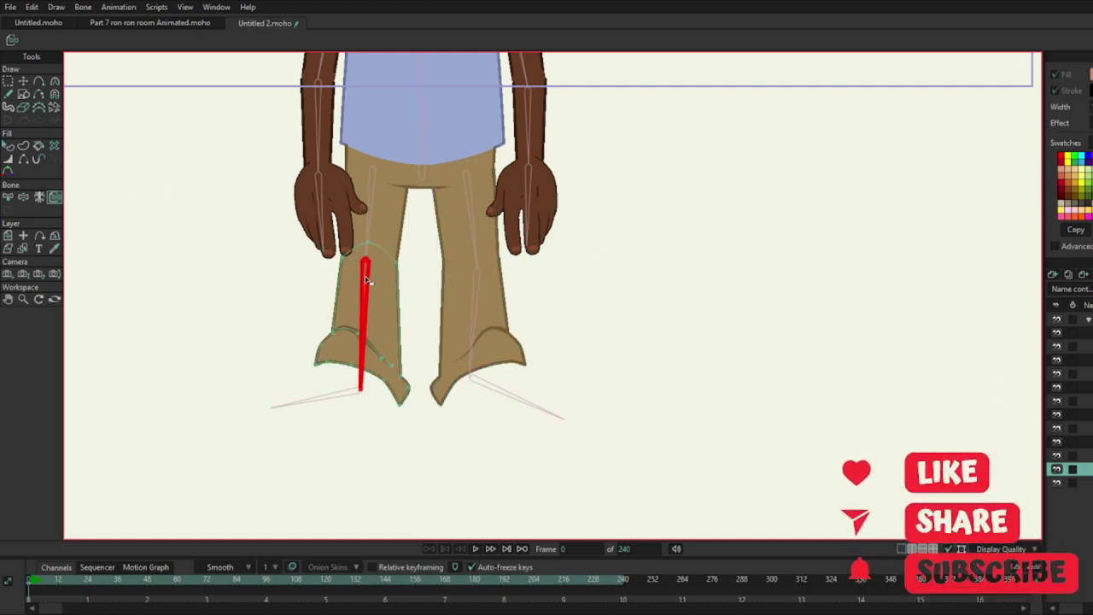
pyautogui.click(1082, 482)
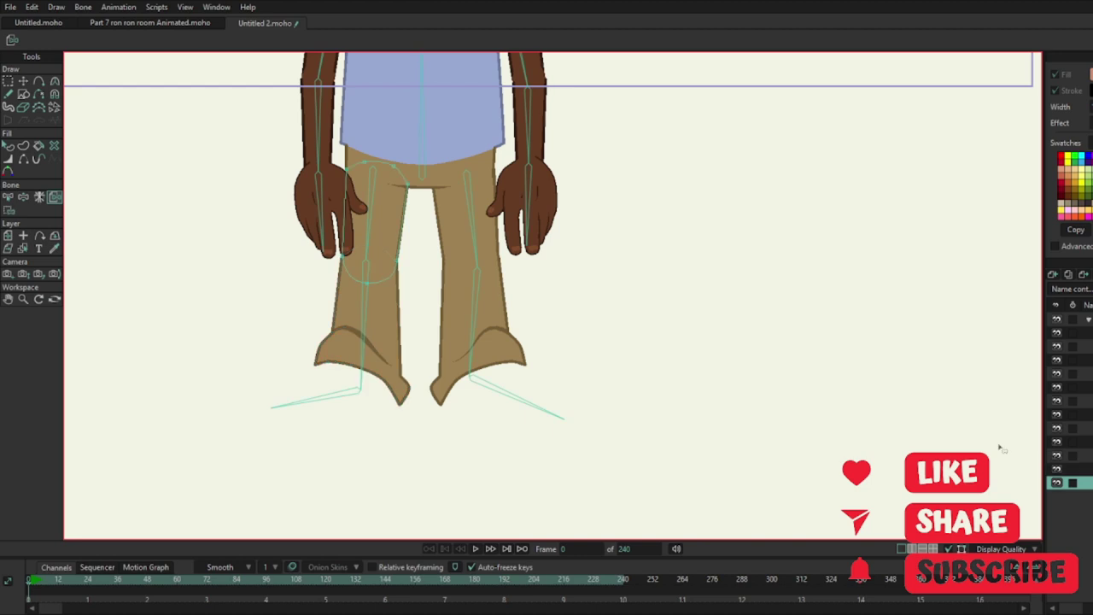
pyautogui.click(373, 214)
# - Bind the hand and forearm layers on both sides of the drawing to their matching hand and forearm bones
pyautogui.scroll(-3, 433, 145)
pyautogui.moveTo(435, 137); pyautogui.dragTo(480, 341)
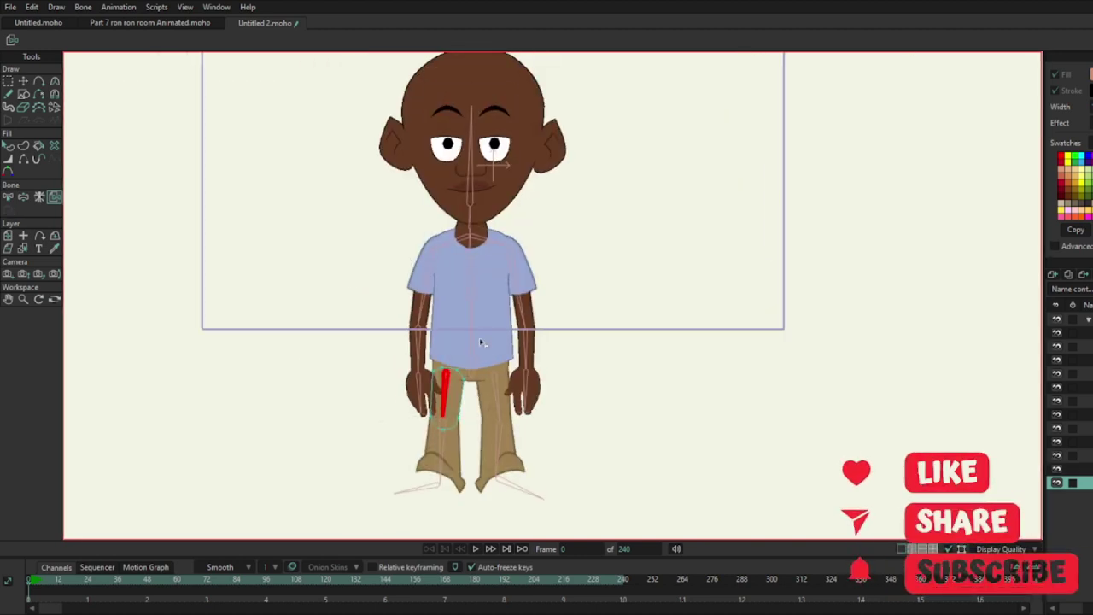
pyautogui.click(1081, 332)
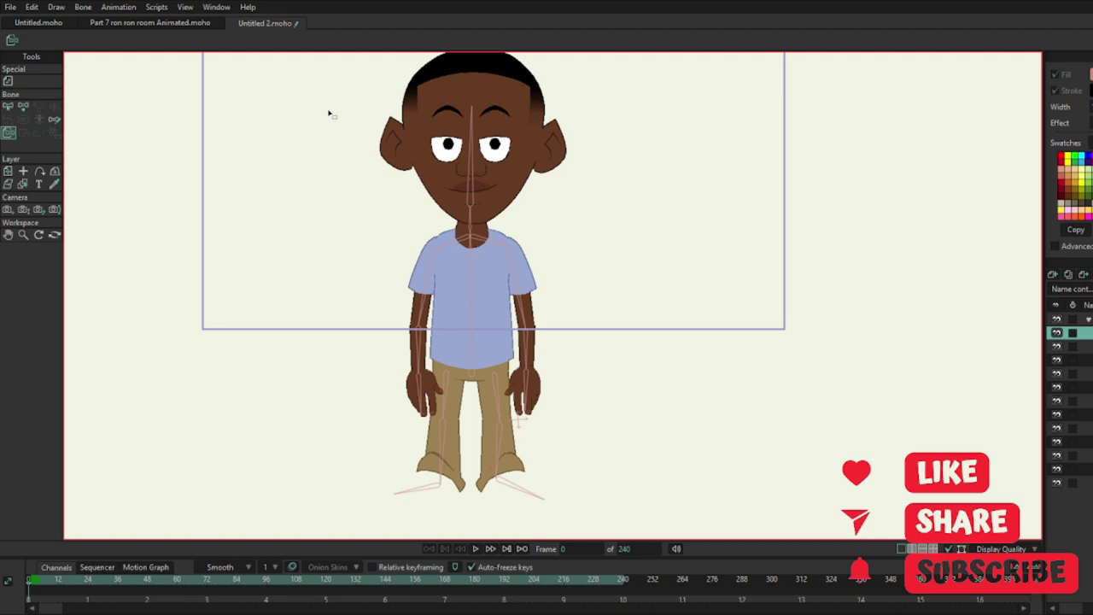
pyautogui.click(1055, 334)
pyautogui.click(1056, 334)
pyautogui.click(1067, 346)
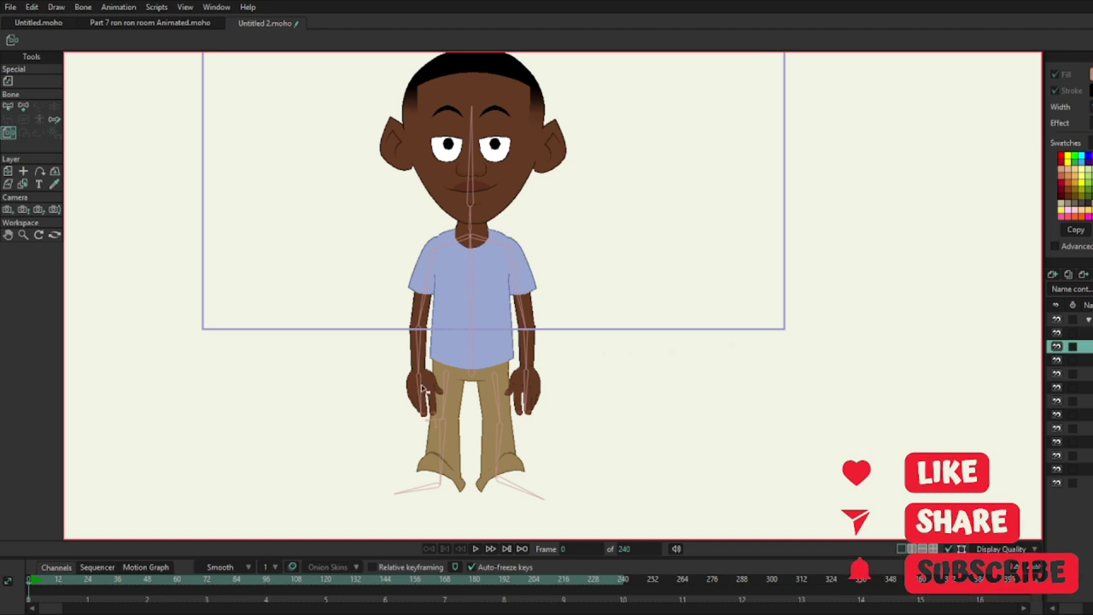
pyautogui.click(1080, 360)
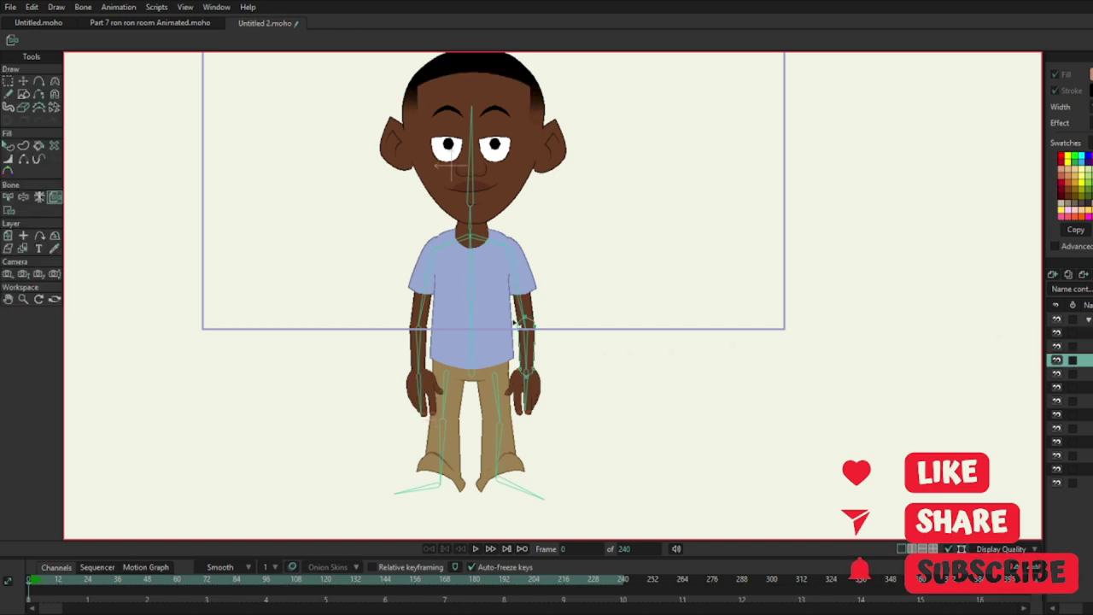
pyautogui.click(528, 332)
pyautogui.click(1078, 373)
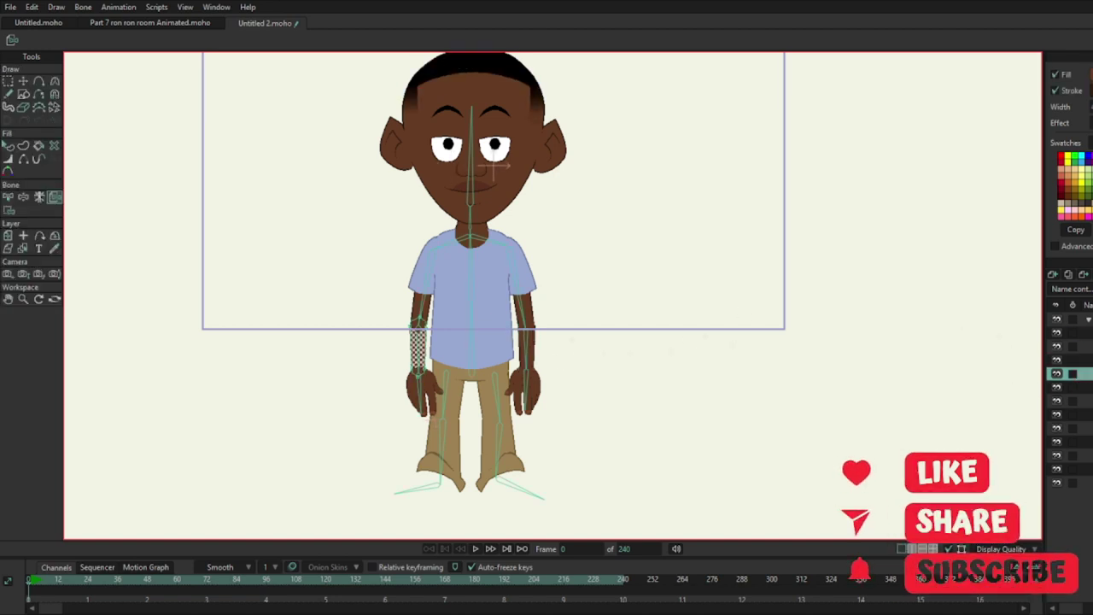
pyautogui.click(425, 340)
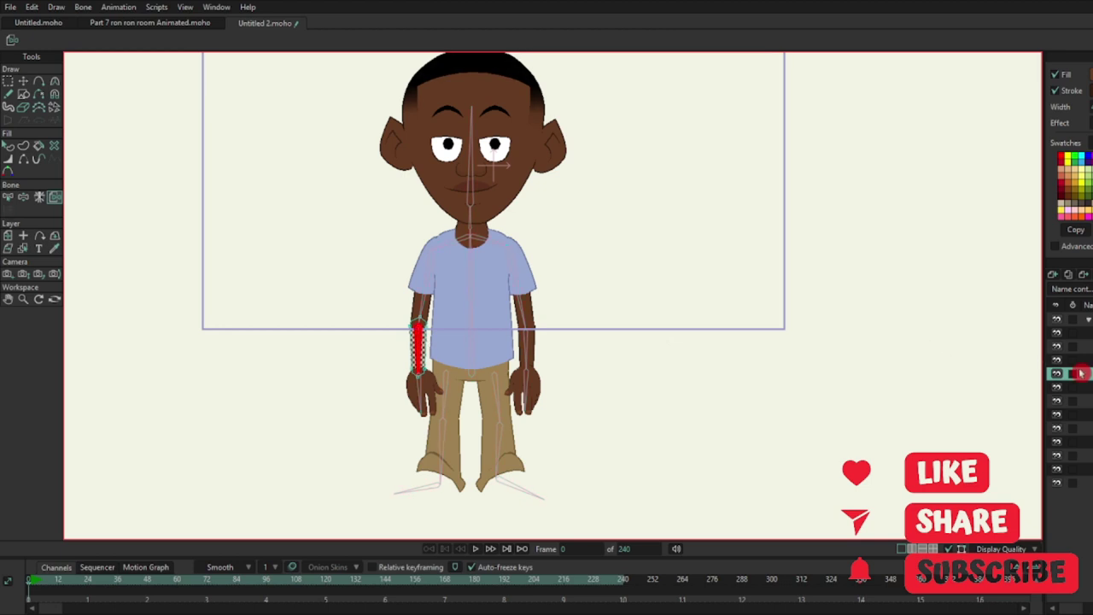
# - Collapse the boy's bone layer and test the rig with Manipulate Bones by bending both arms and legs and tilting the head
pyautogui.click(1088, 319)
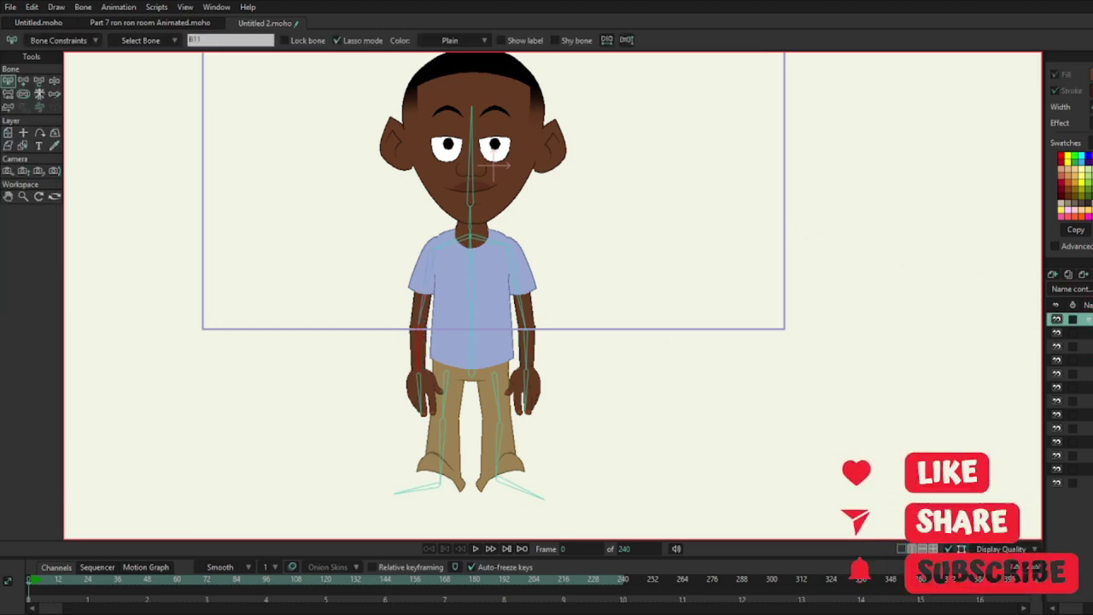
pyautogui.click(1089, 320)
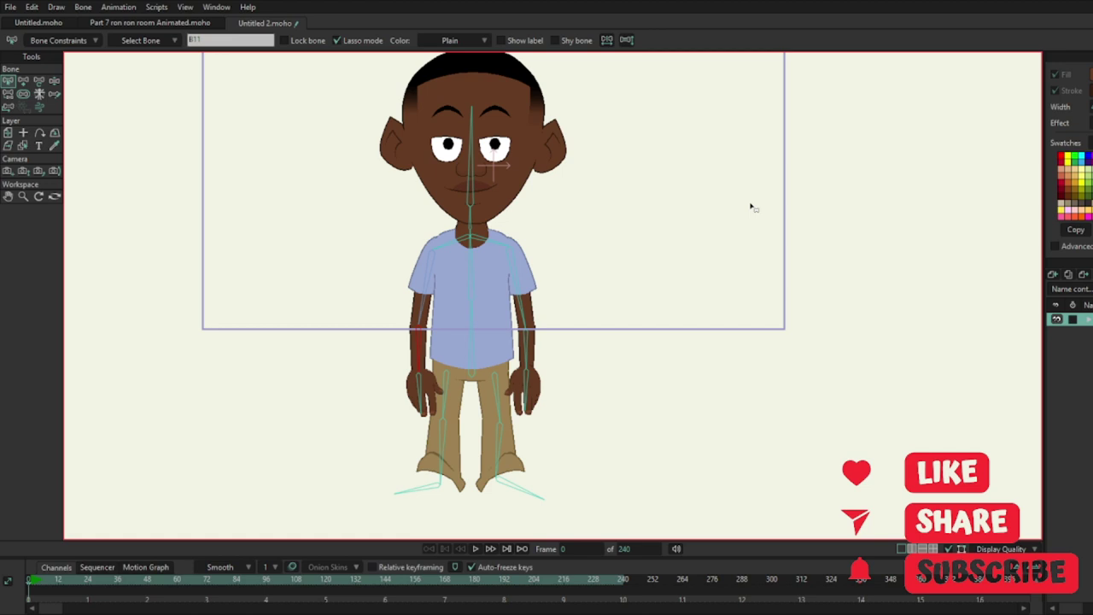
pyautogui.click(39, 78)
pyautogui.click(53, 82)
pyautogui.click(53, 81)
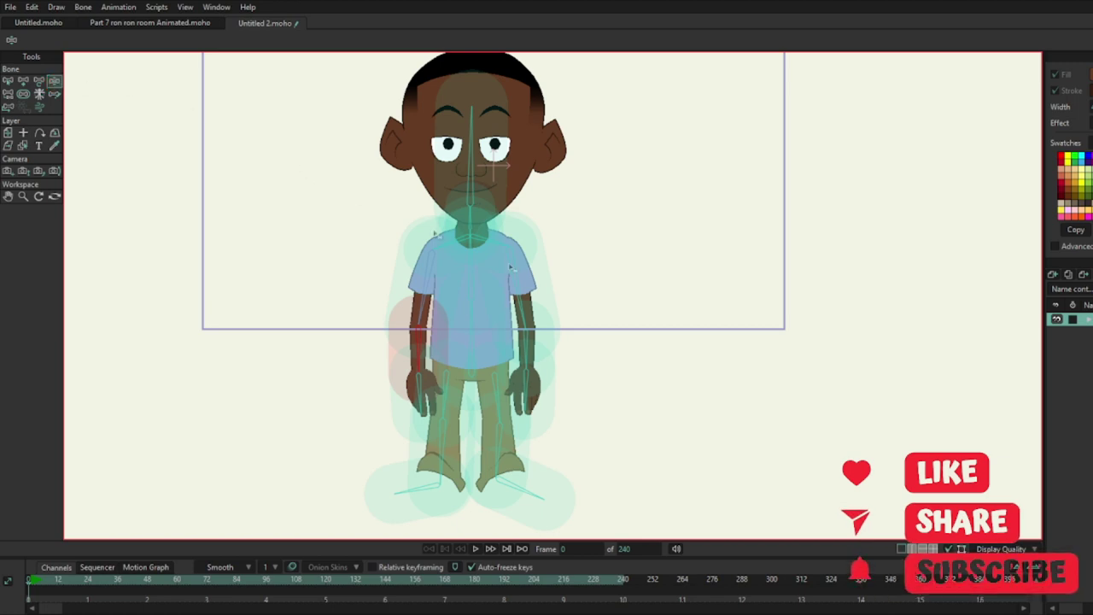
pyautogui.moveTo(543, 349); pyautogui.dragTo(490, 297)
pyautogui.moveTo(422, 353); pyautogui.dragTo(478, 244)
pyautogui.moveTo(440, 466); pyautogui.dragTo(449, 378)
pyautogui.moveTo(506, 441); pyautogui.dragTo(502, 428)
pyautogui.moveTo(445, 112); pyautogui.dragTo(443, 111)
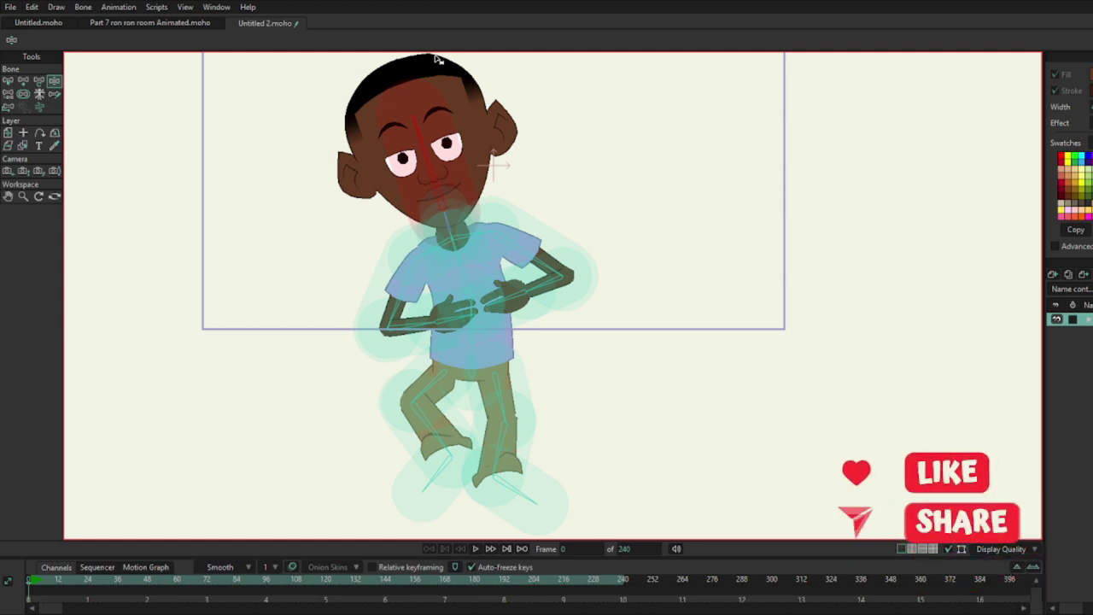
# - Test the rig further by moving the head, arms and legs back towards an upright standing pose
pyautogui.moveTo(466, 231); pyautogui.dragTo(473, 251)
pyautogui.moveTo(421, 323); pyautogui.dragTo(411, 388)
pyautogui.moveTo(560, 300); pyautogui.dragTo(531, 394)
pyautogui.moveTo(437, 448); pyautogui.dragTo(417, 483)
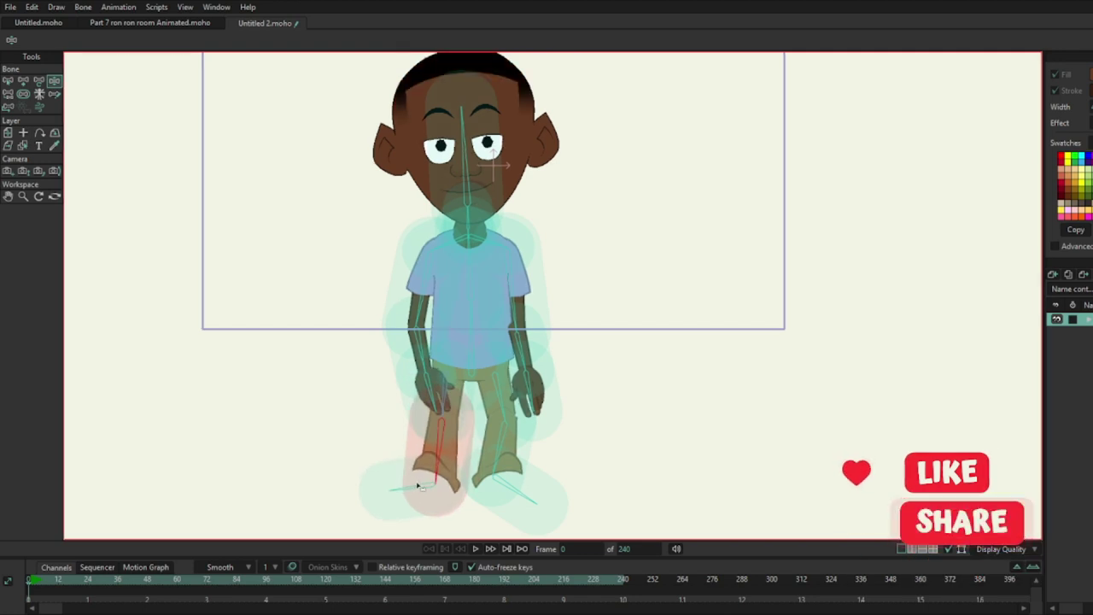
pyautogui.moveTo(499, 461); pyautogui.dragTo(509, 467)
# - Switch from Manipulate Bones to Select Bone to restore the rest pose, and frame the head and shoulders closely
pyautogui.scroll(-3, 588, 270)
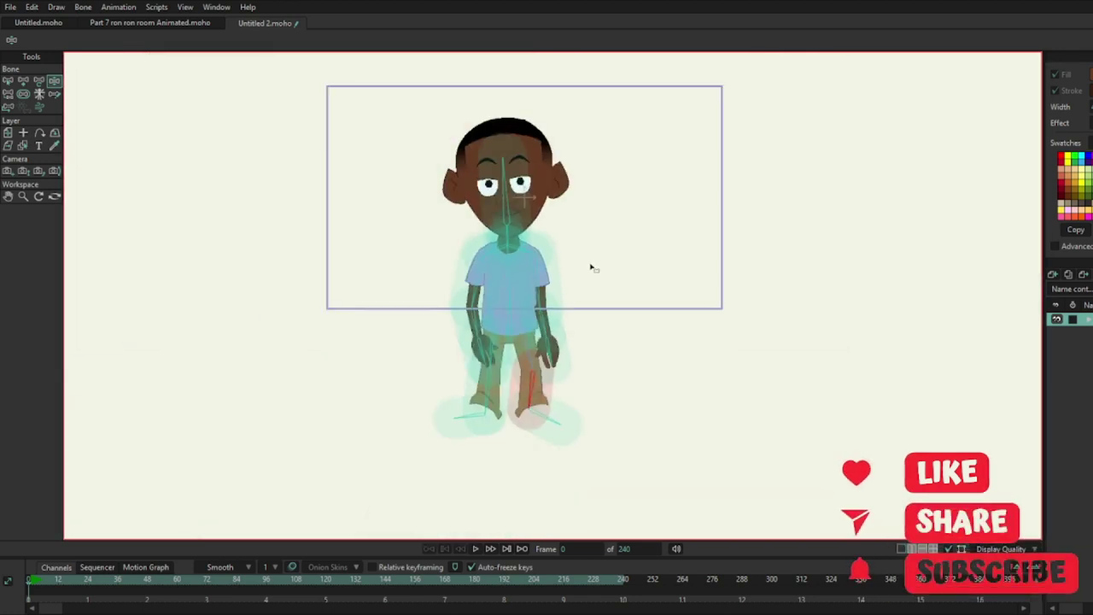
pyautogui.click(8, 81)
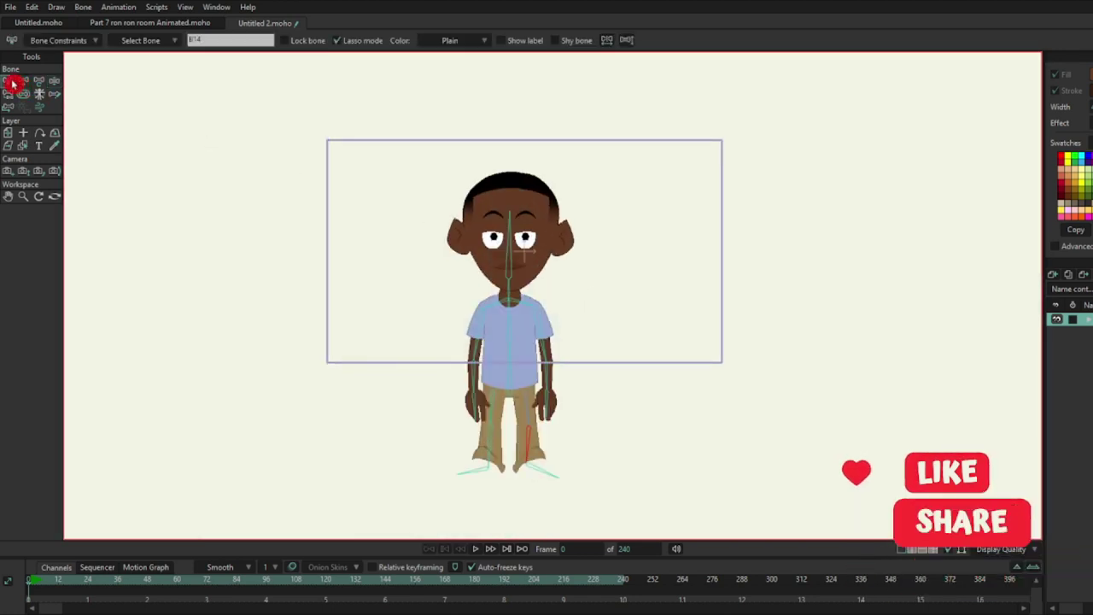
pyautogui.scroll(2, 540, 218)
pyautogui.scroll(2, 661, 247)
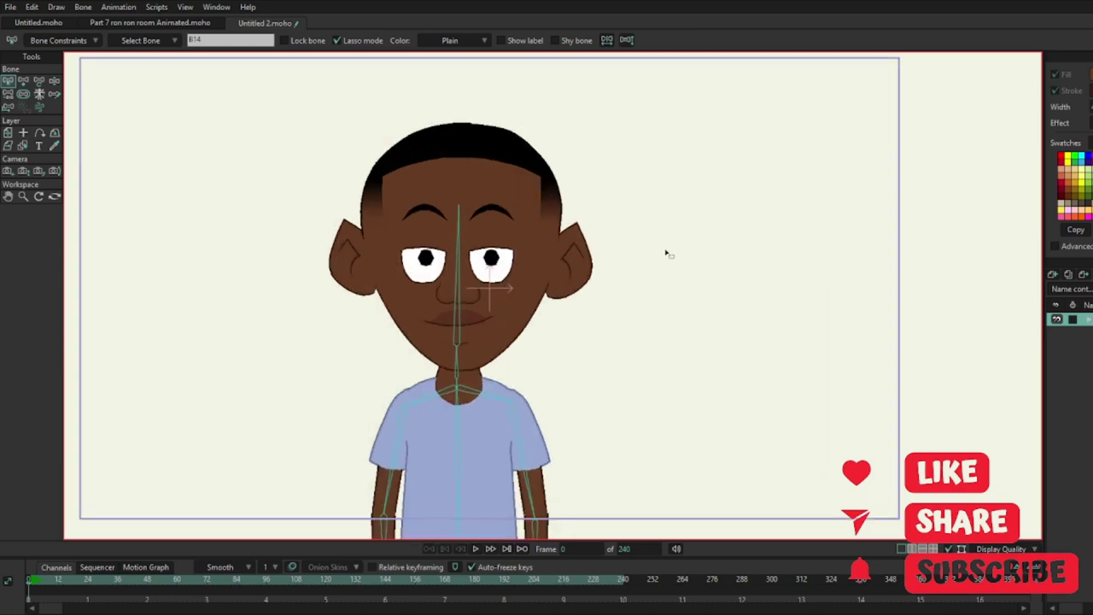
pyautogui.moveTo(665, 251)
pyautogui.mouseDown()
pyautogui.moveTo(685, 269)
pyautogui.moveTo(683, 257)
pyautogui.mouseUp()
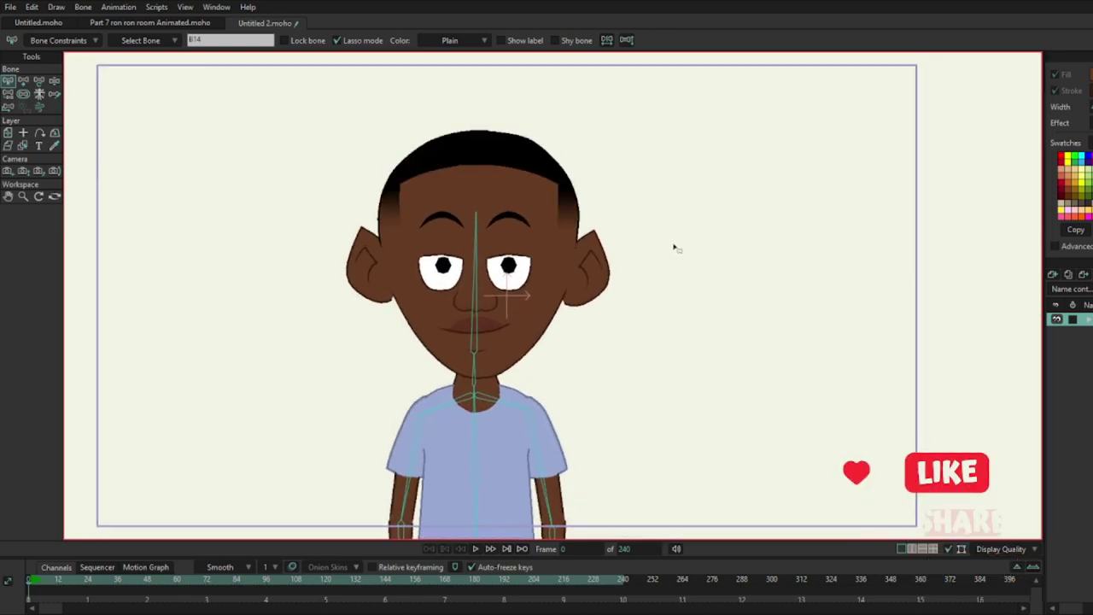